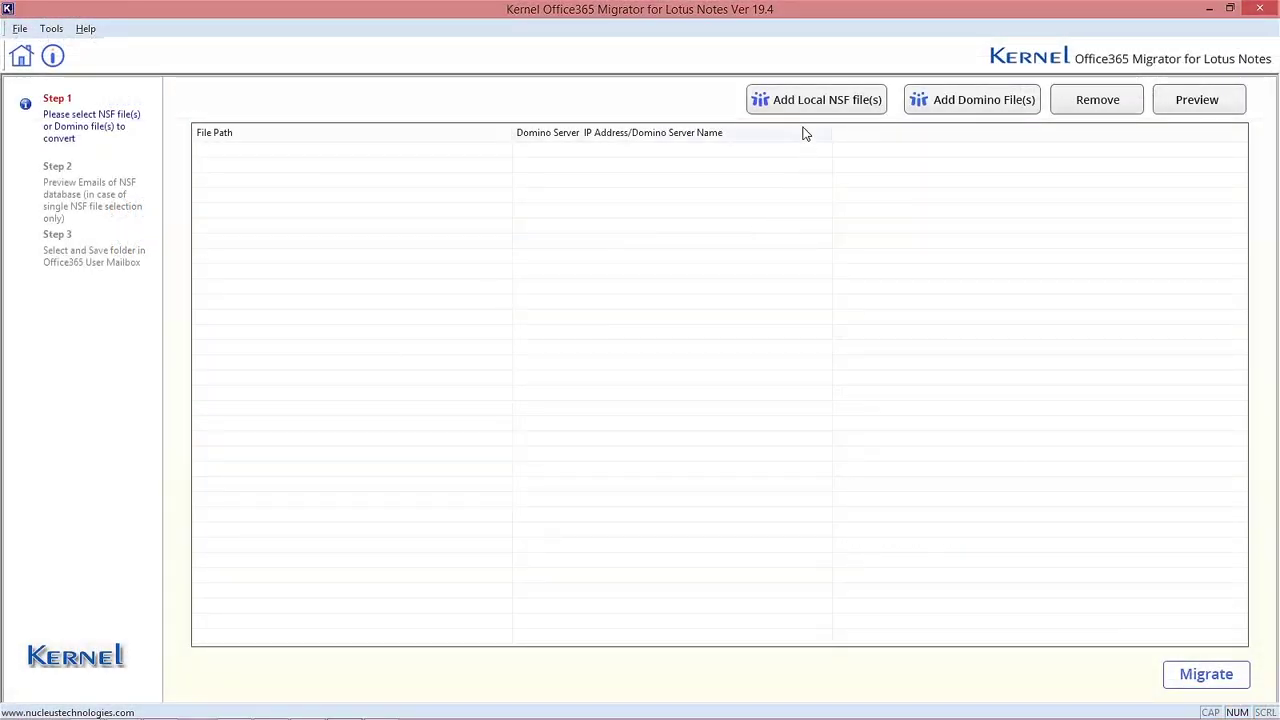
Step: Add LAB-TEST.nsf from local files to the conversion list and select its row
{"action": "left_click", "coordinate": [808, 102]}
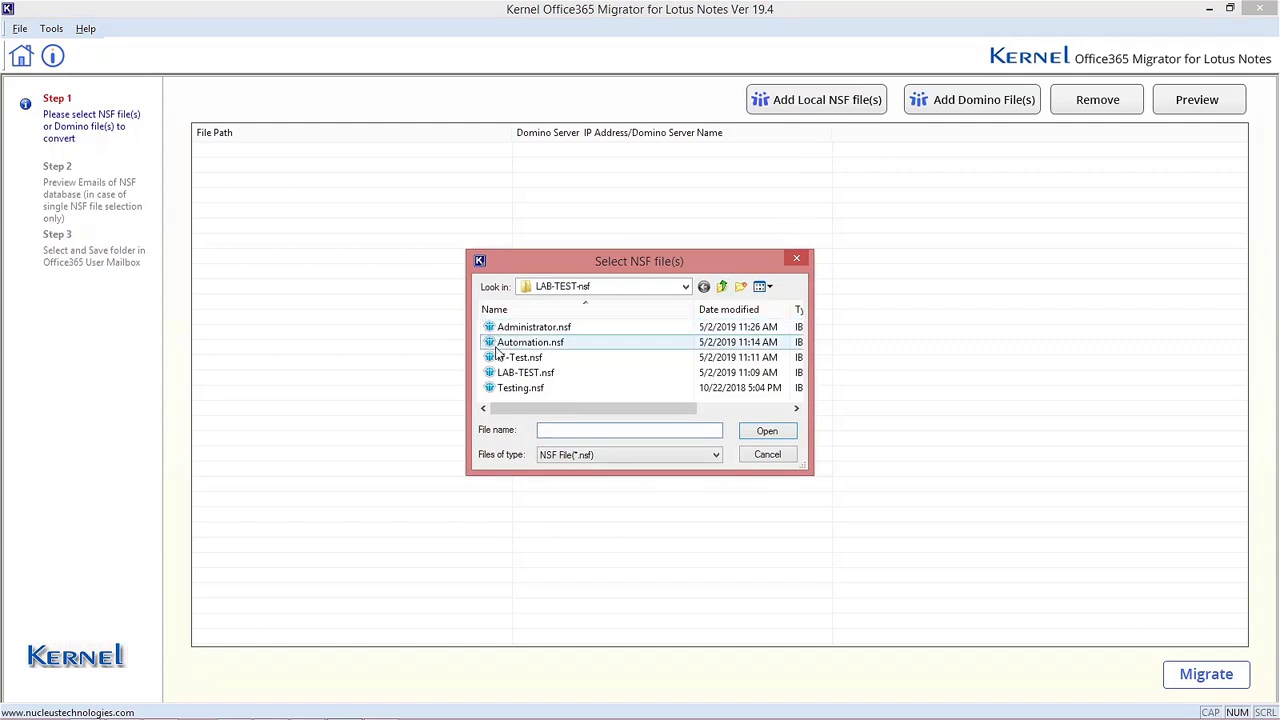
{"action": "left_click", "coordinate": [525, 373]}
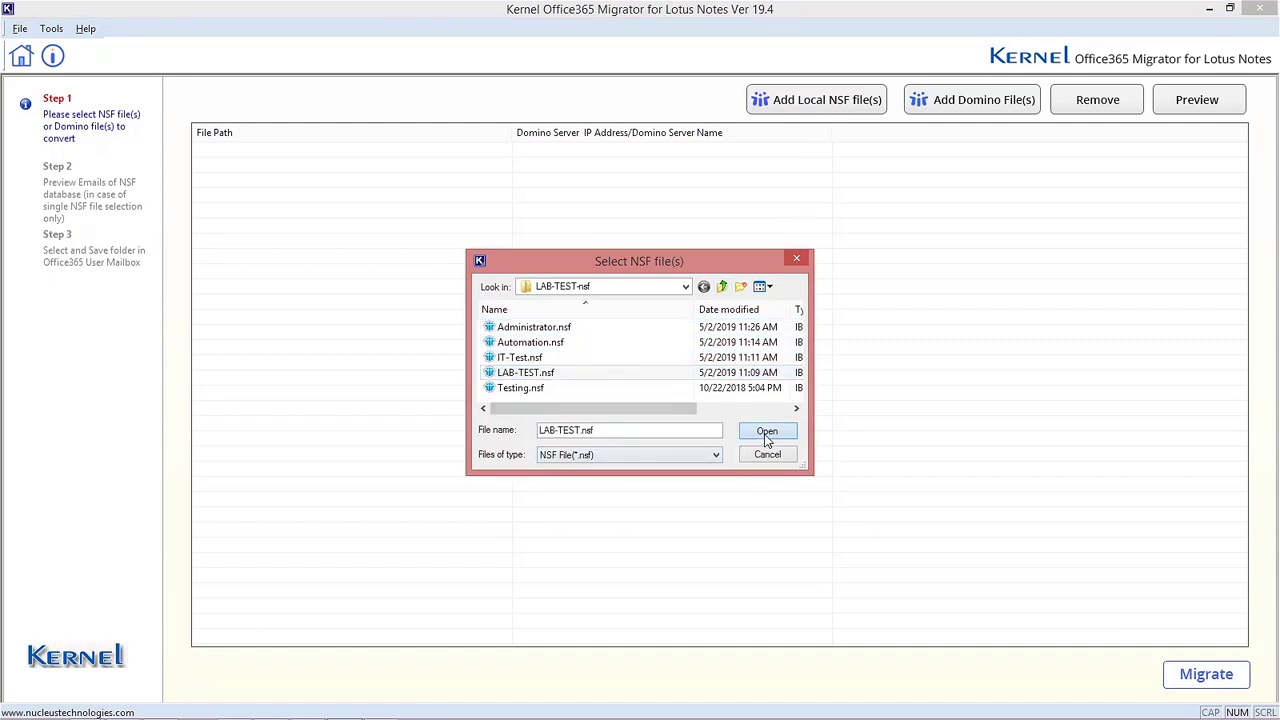
{"action": "left_click", "coordinate": [767, 432]}
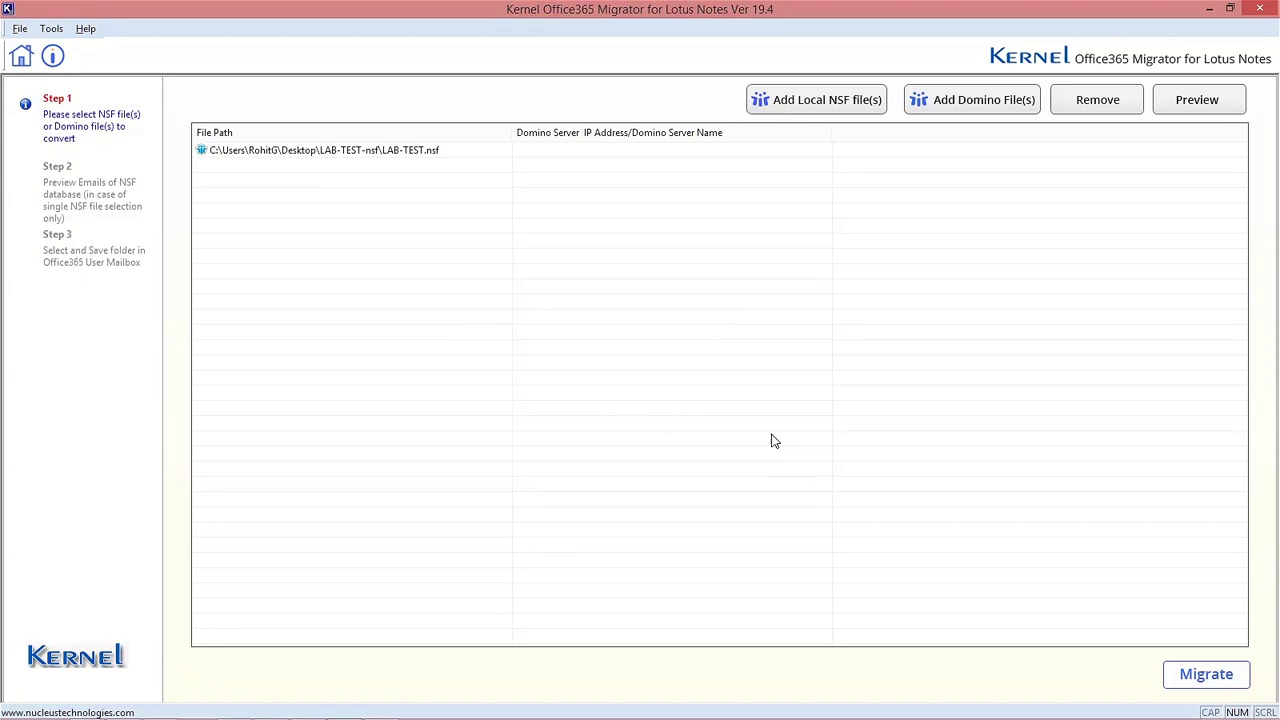
{"action": "left_click", "coordinate": [380, 161]}
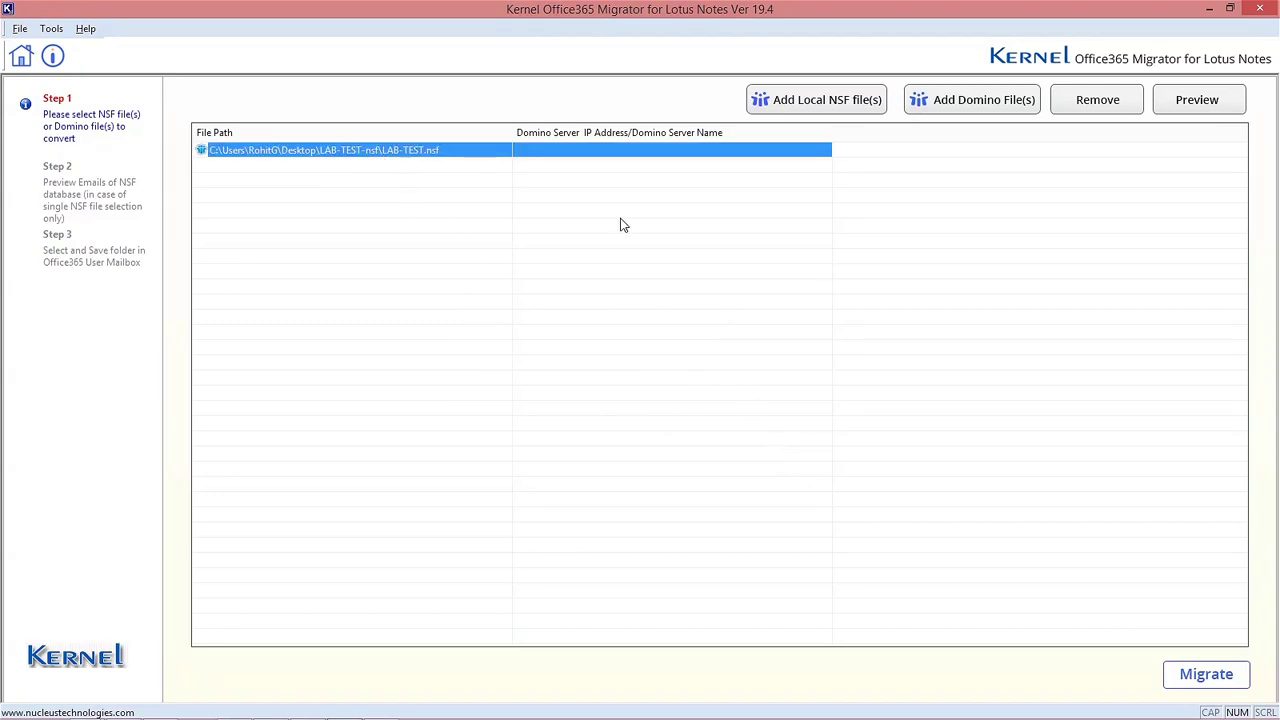
Step: Preview LAB-TEST.nsf's Inbox and the 'perfect images' email, then check the whole NSF tree and migrate
{"action": "left_click", "coordinate": [1196, 101]}
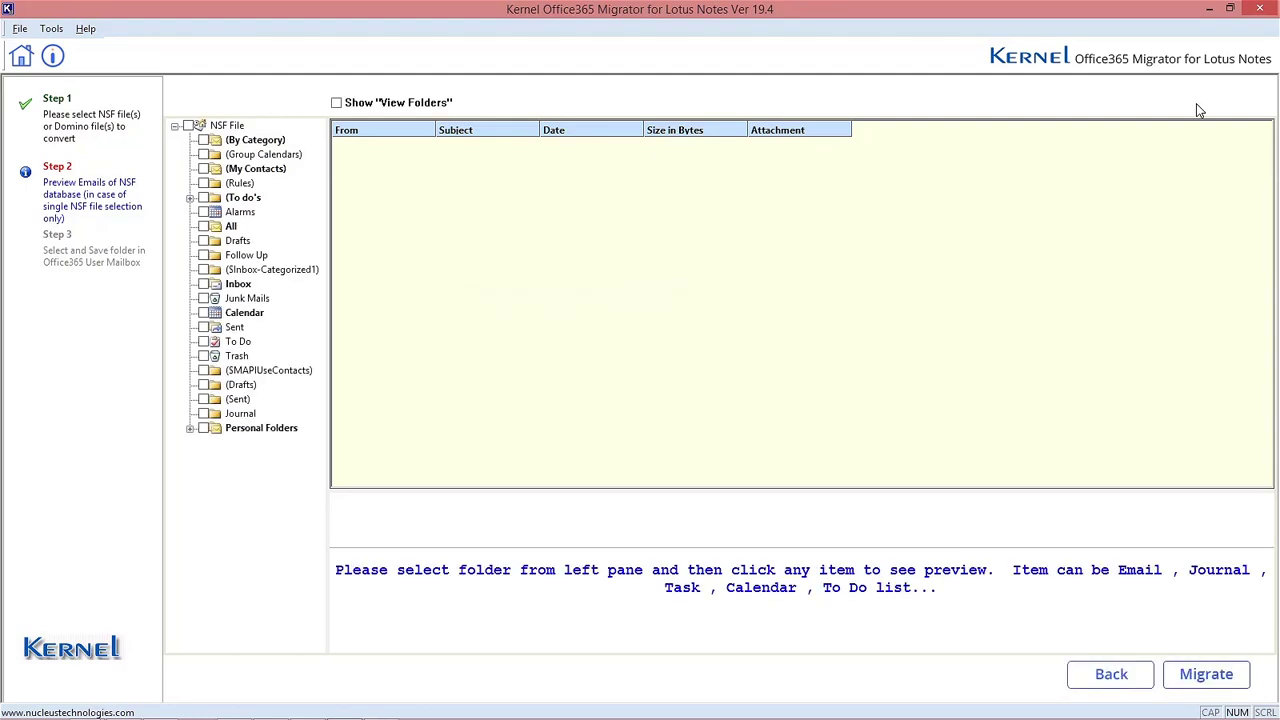
{"action": "left_click", "coordinate": [236, 285]}
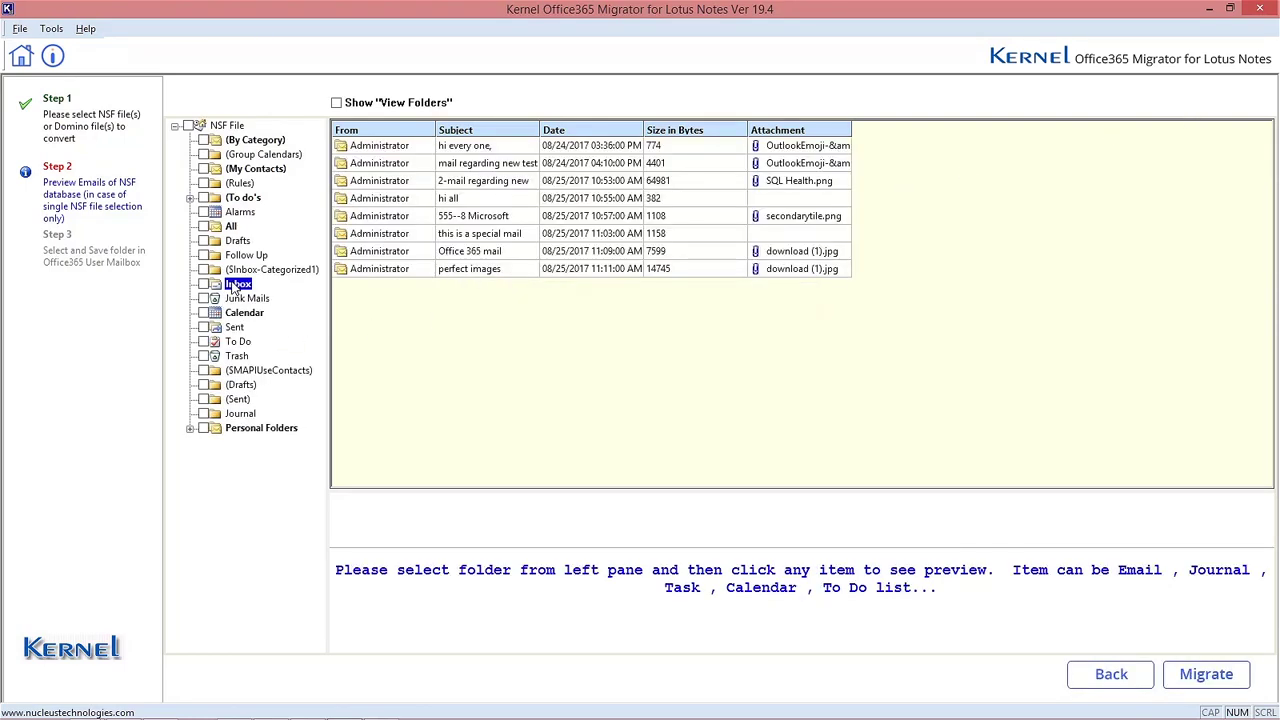
{"action": "left_click", "coordinate": [384, 272]}
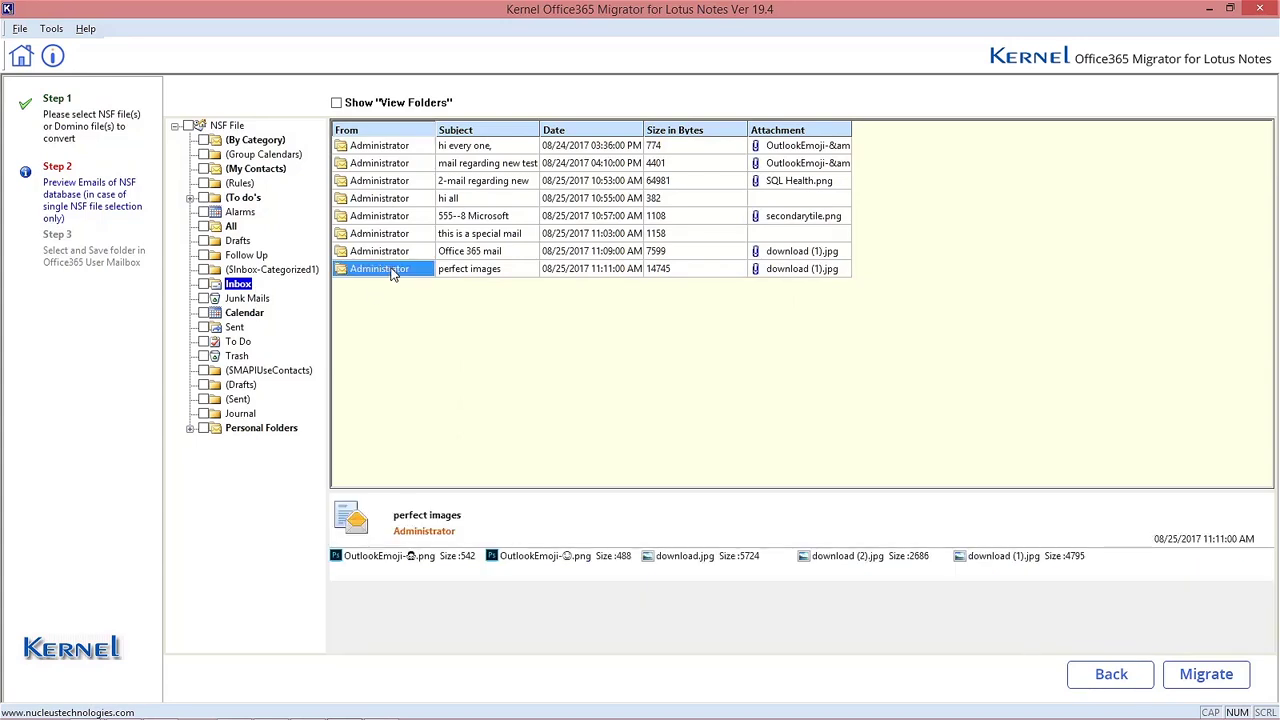
{"action": "left_click", "coordinate": [228, 126]}
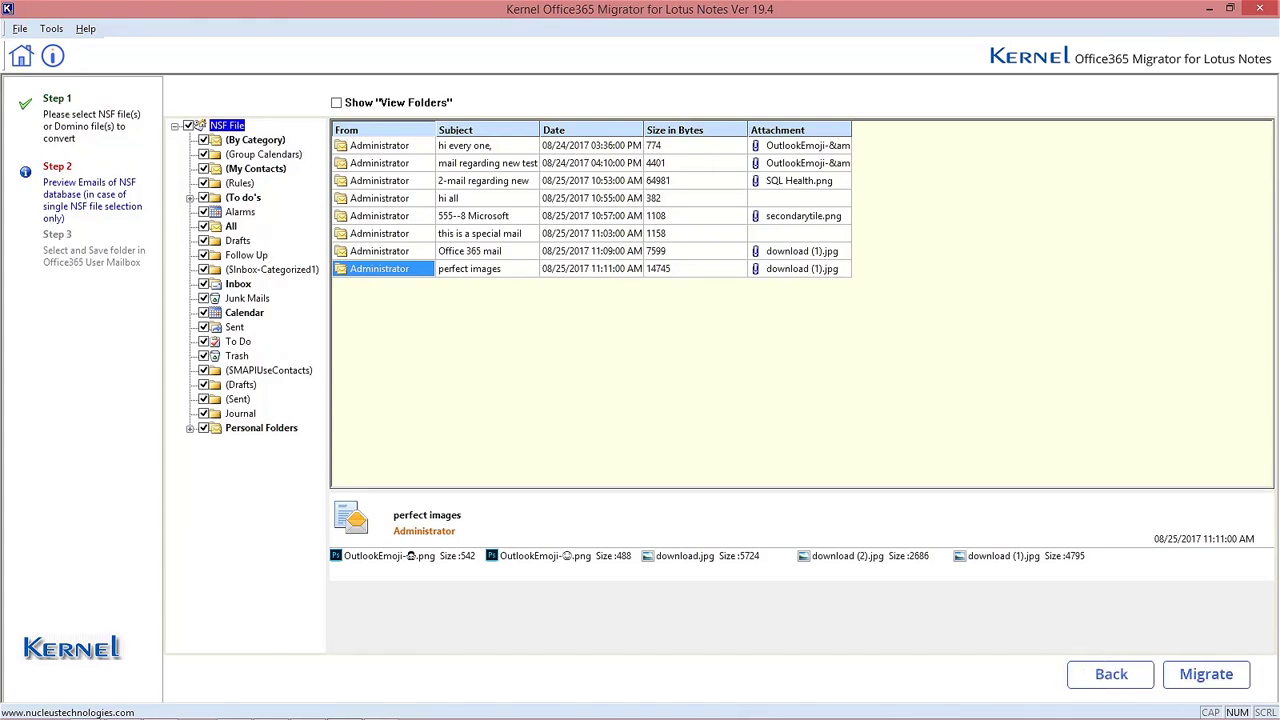
{"action": "left_click", "coordinate": [1206, 674]}
Step: Paste the Office 365 user ID and account password for the single mailbox and confirm
{"action": "left_click", "coordinate": [483, 404]}
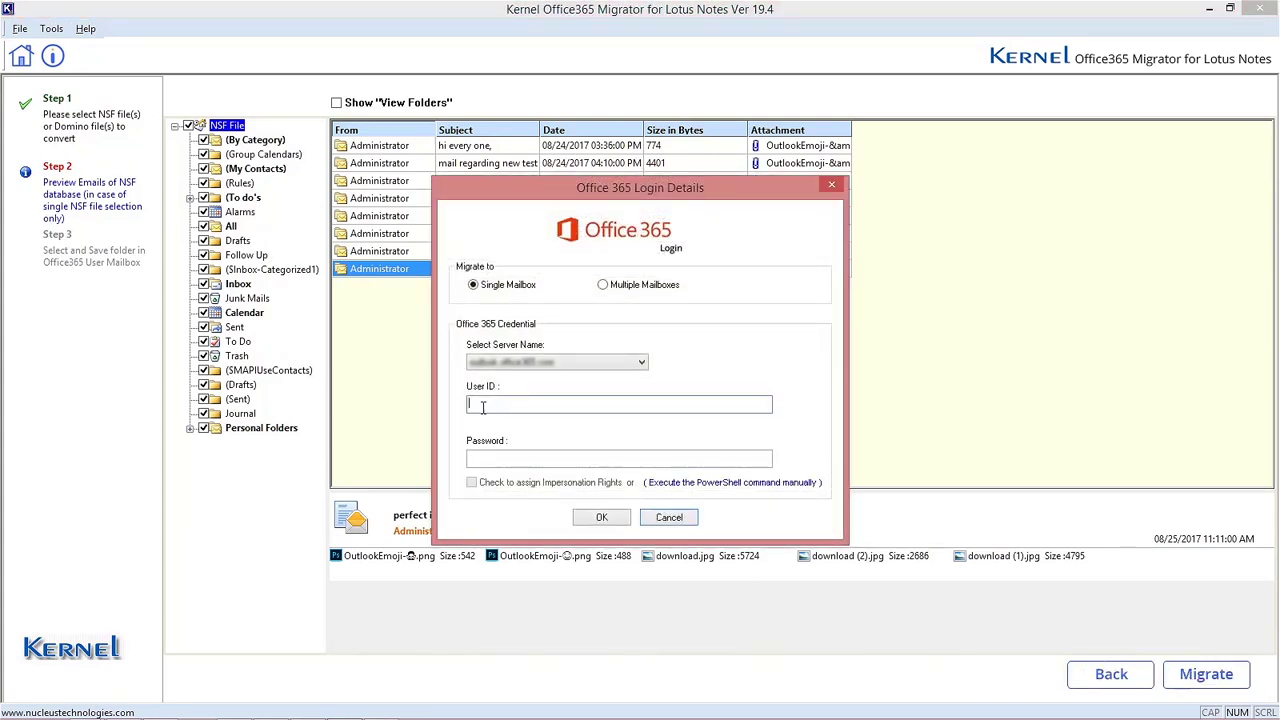
{"action": "key", "text": "ctrl+v"}
{"action": "left_click", "coordinate": [492, 458]}
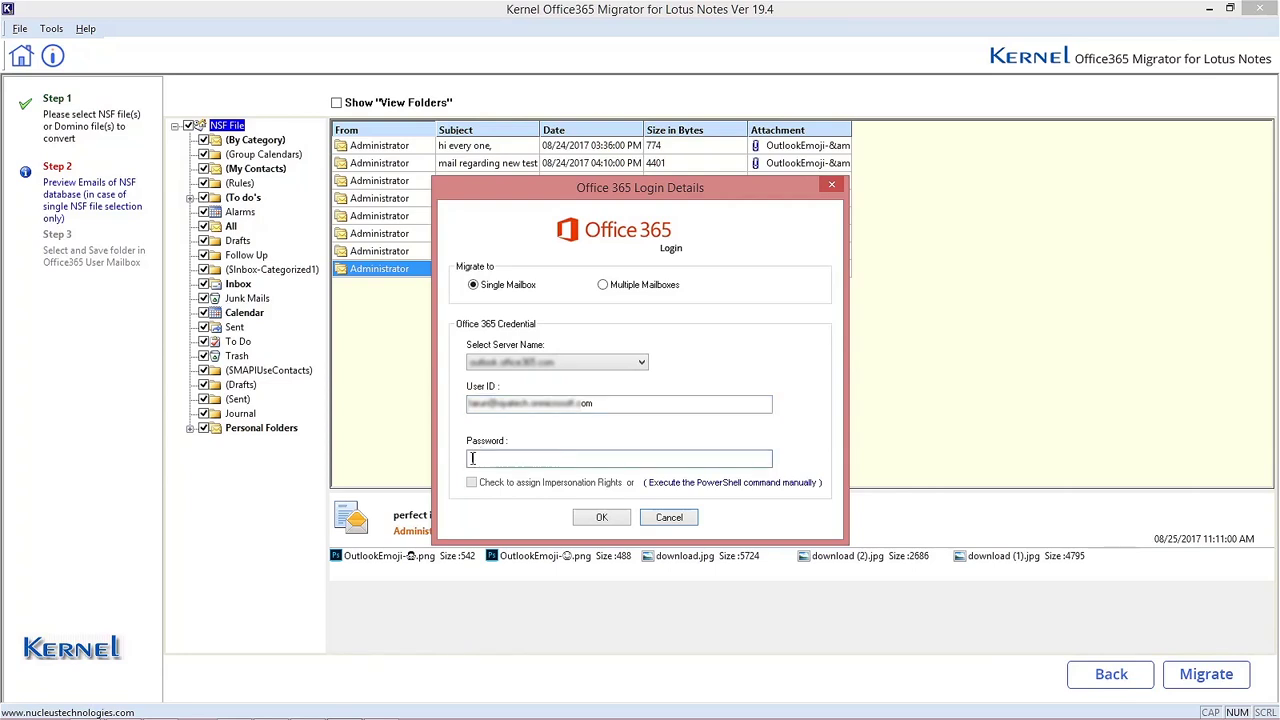
{"action": "key", "text": "ctrl+v"}
{"action": "left_click", "coordinate": [601, 517]}
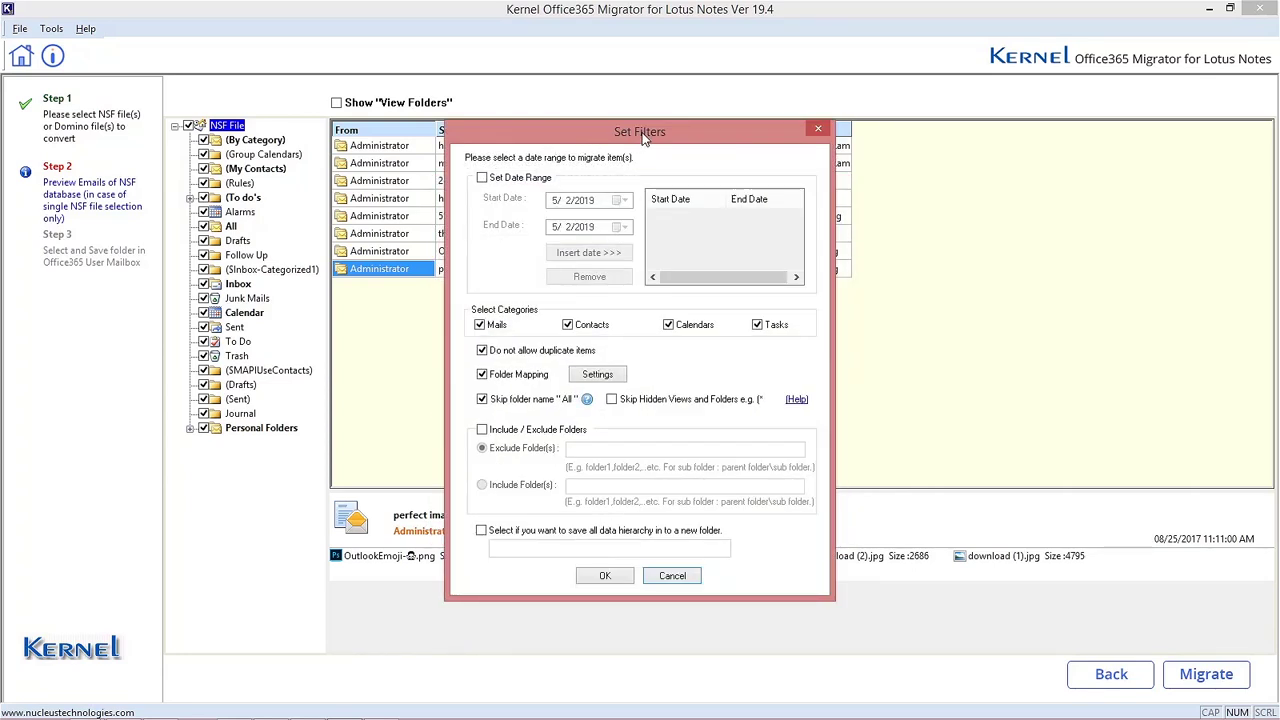
Step: Accept the default filters and save in RTF Best Quality with all messages marked unread
{"action": "left_click", "coordinate": [604, 577]}
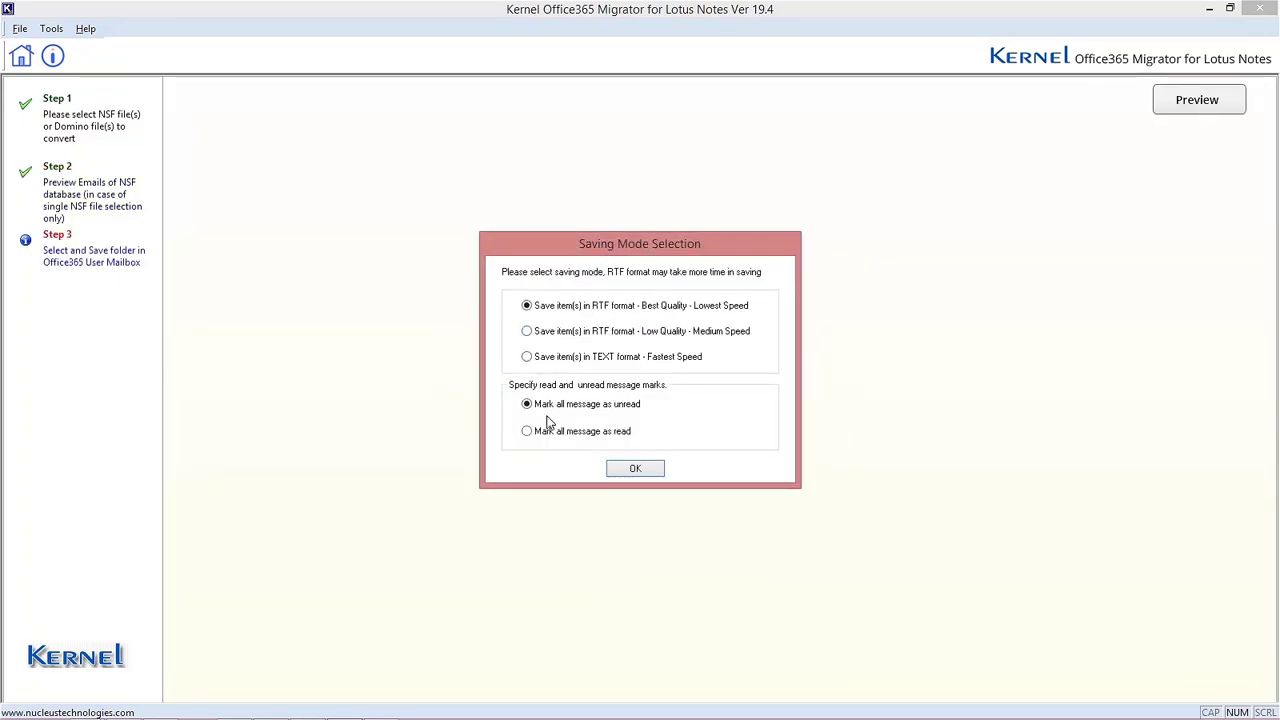
{"action": "left_click", "coordinate": [640, 468]}
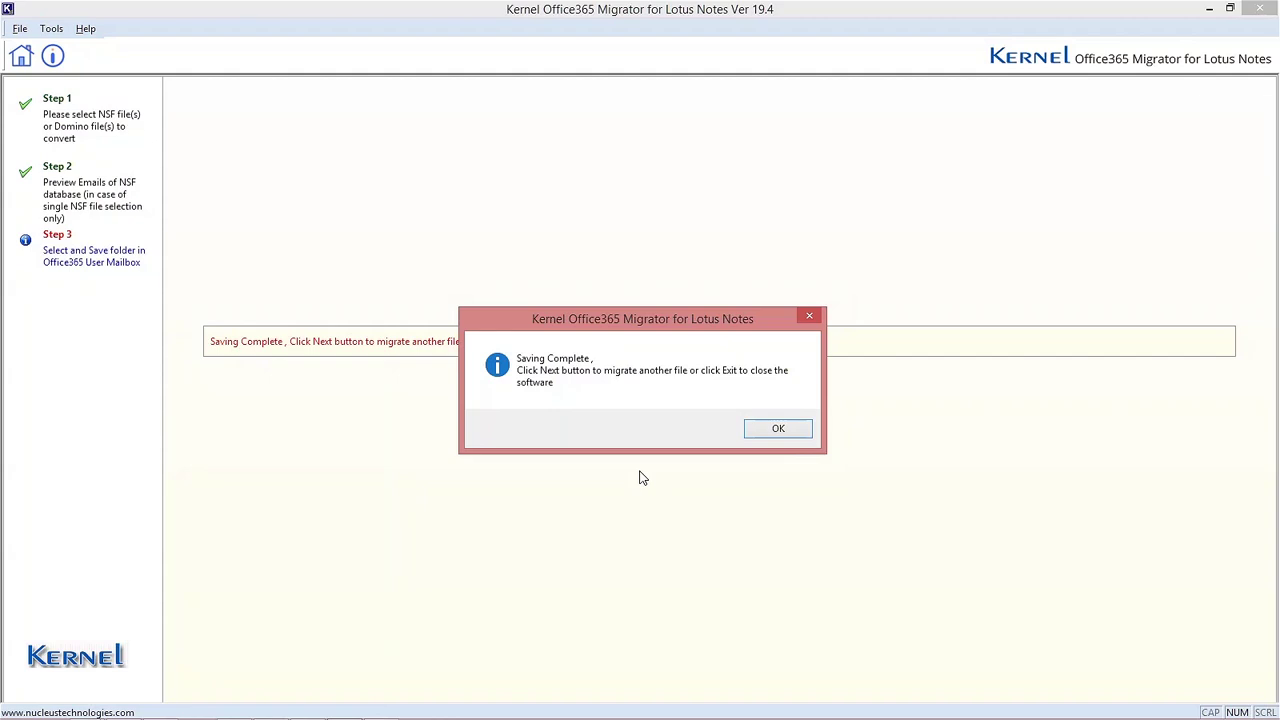
Step: Dismiss Saving Complete, then add Administrator.nsf, Automation.nsf and IT-Test.nsf to the list
{"action": "key", "text": "Return"}
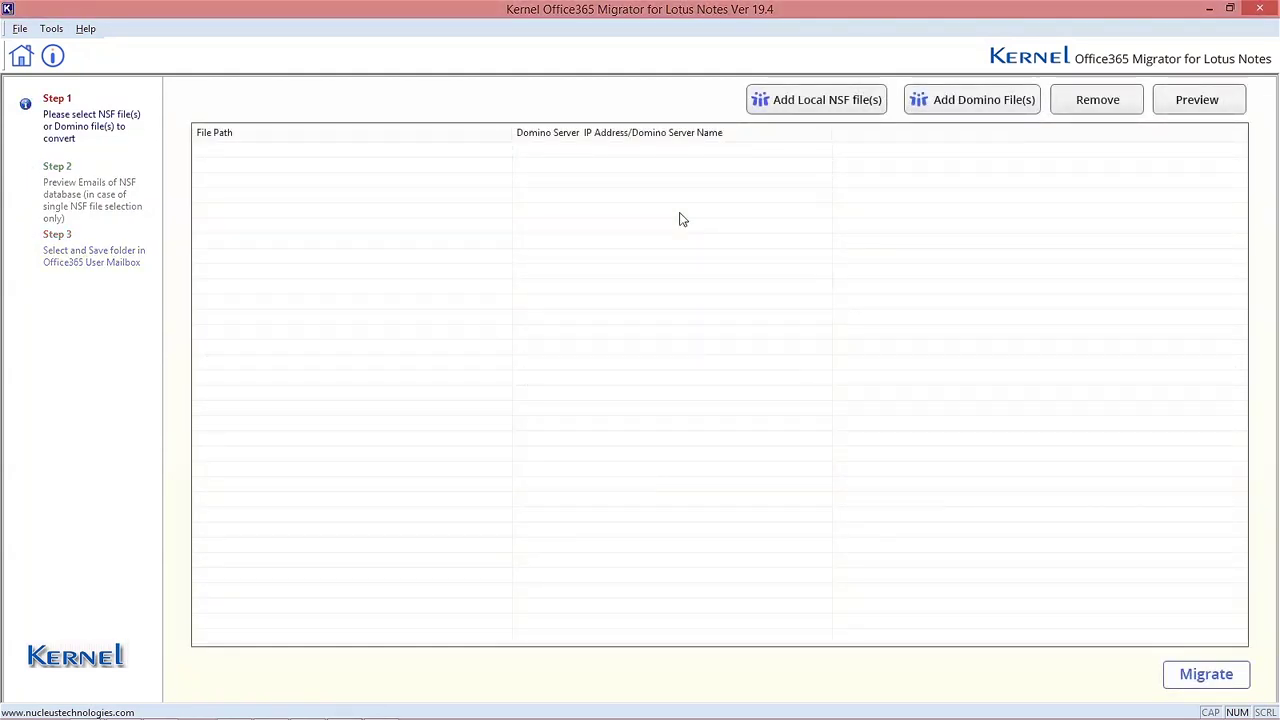
{"action": "left_click", "coordinate": [840, 102]}
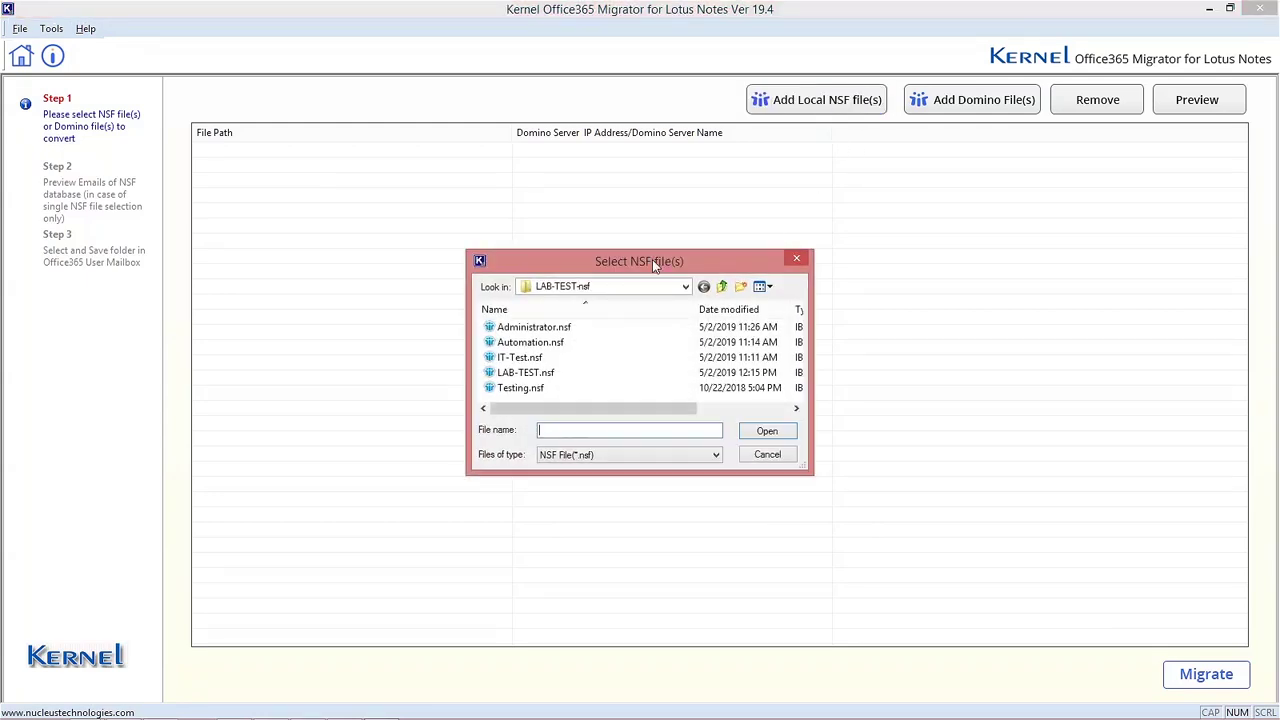
{"action": "left_click", "coordinate": [535, 329]}
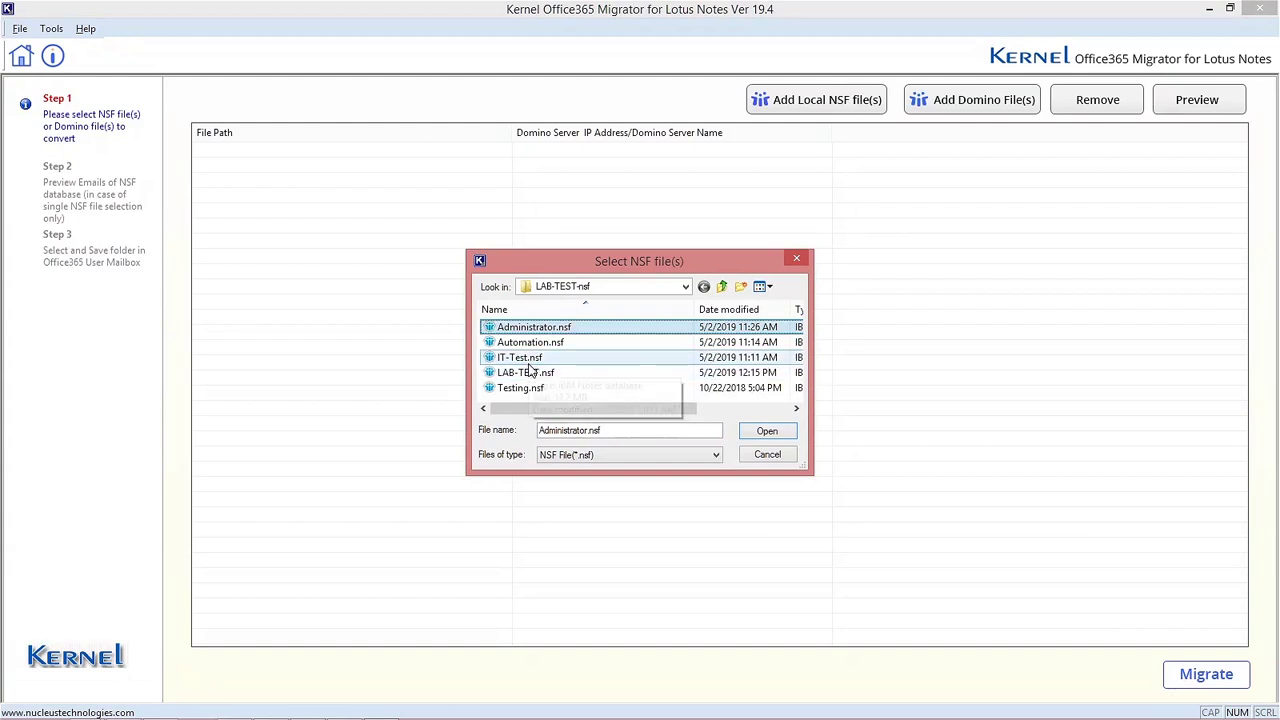
{"action": "left_click", "coordinate": [522, 358], "text": "shift"}
{"action": "left_click", "coordinate": [774, 435]}
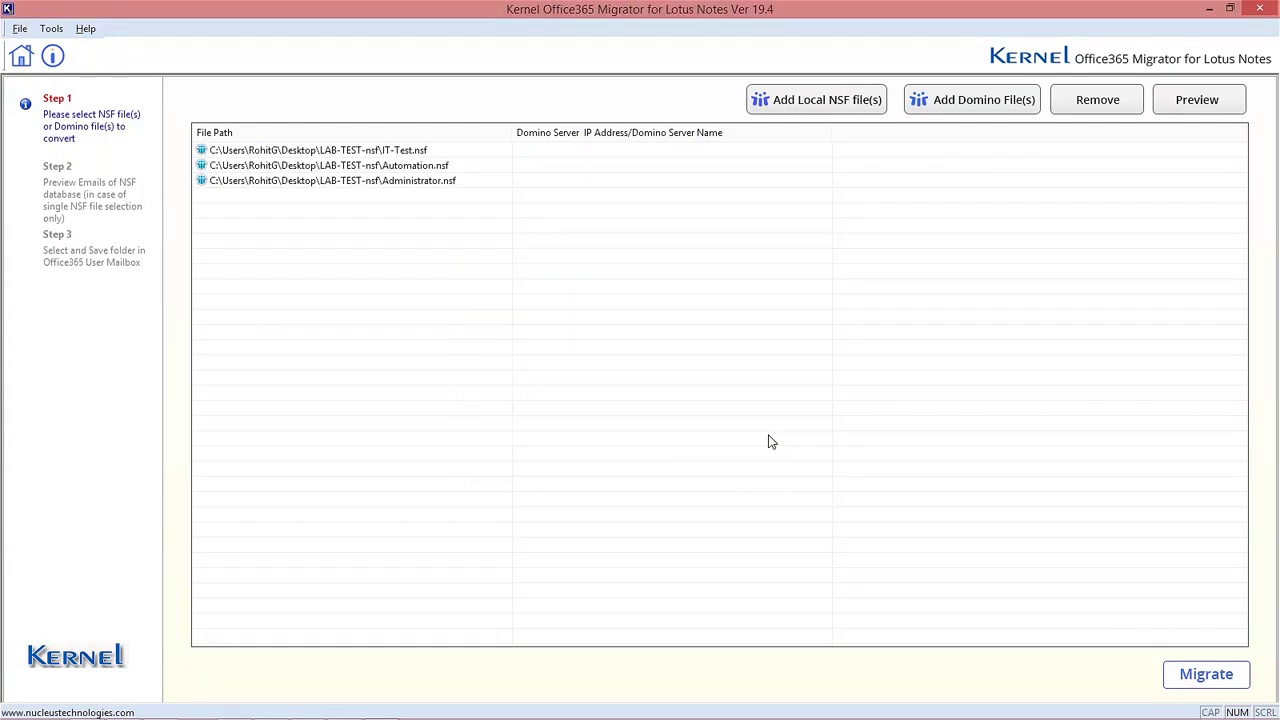
Step: Preview IT-Test.nsf's Inbox and its 'perfect images' email, then return to the file list
{"action": "left_click", "coordinate": [327, 150]}
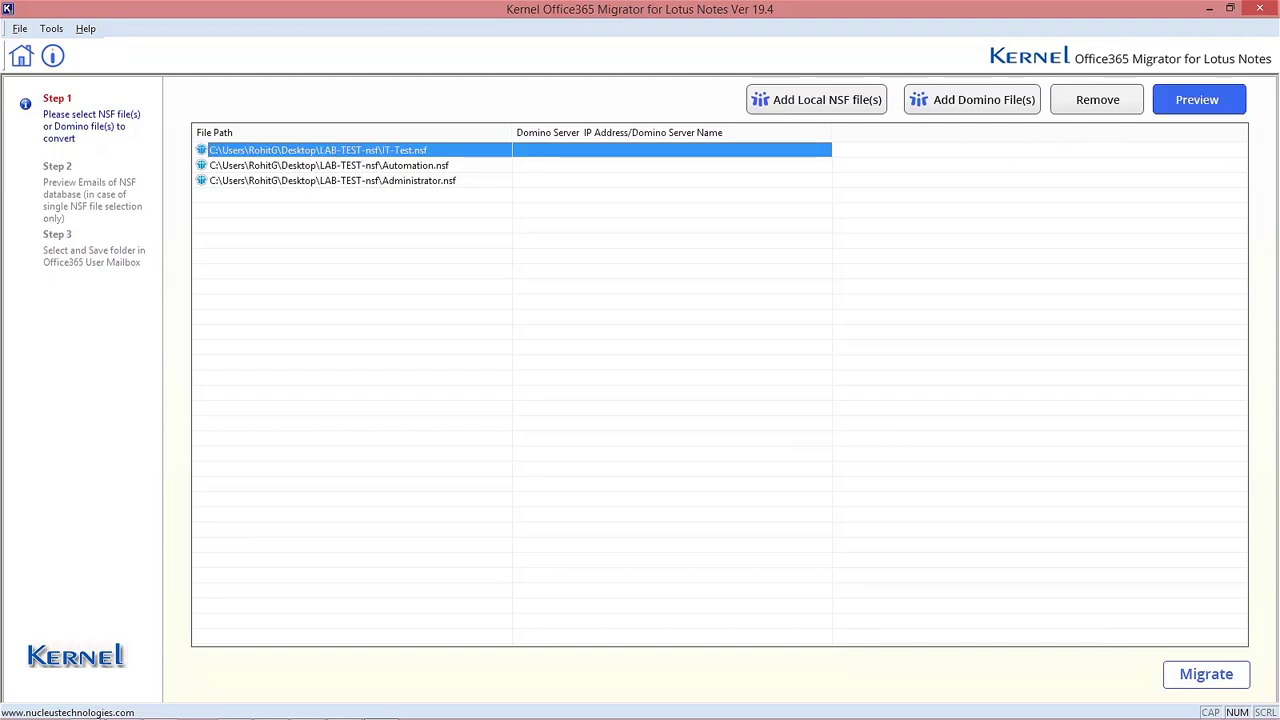
{"action": "left_click", "coordinate": [1186, 105]}
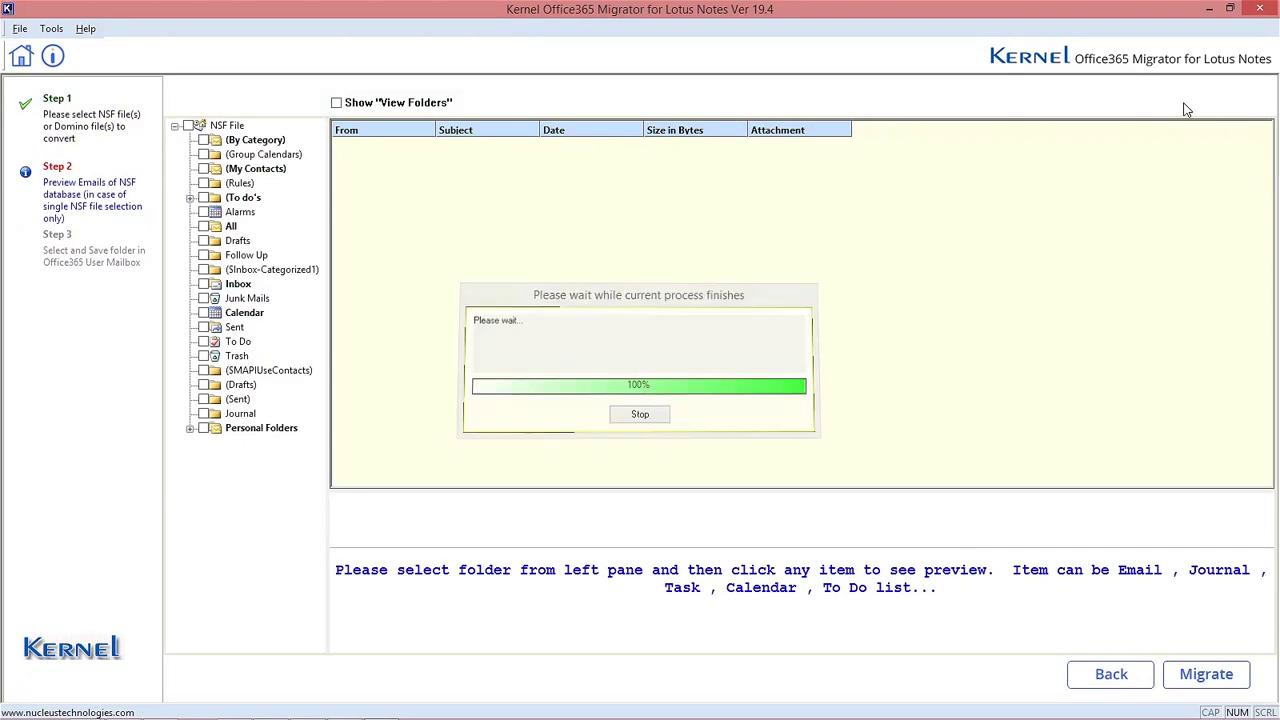
{"action": "left_click", "coordinate": [240, 284]}
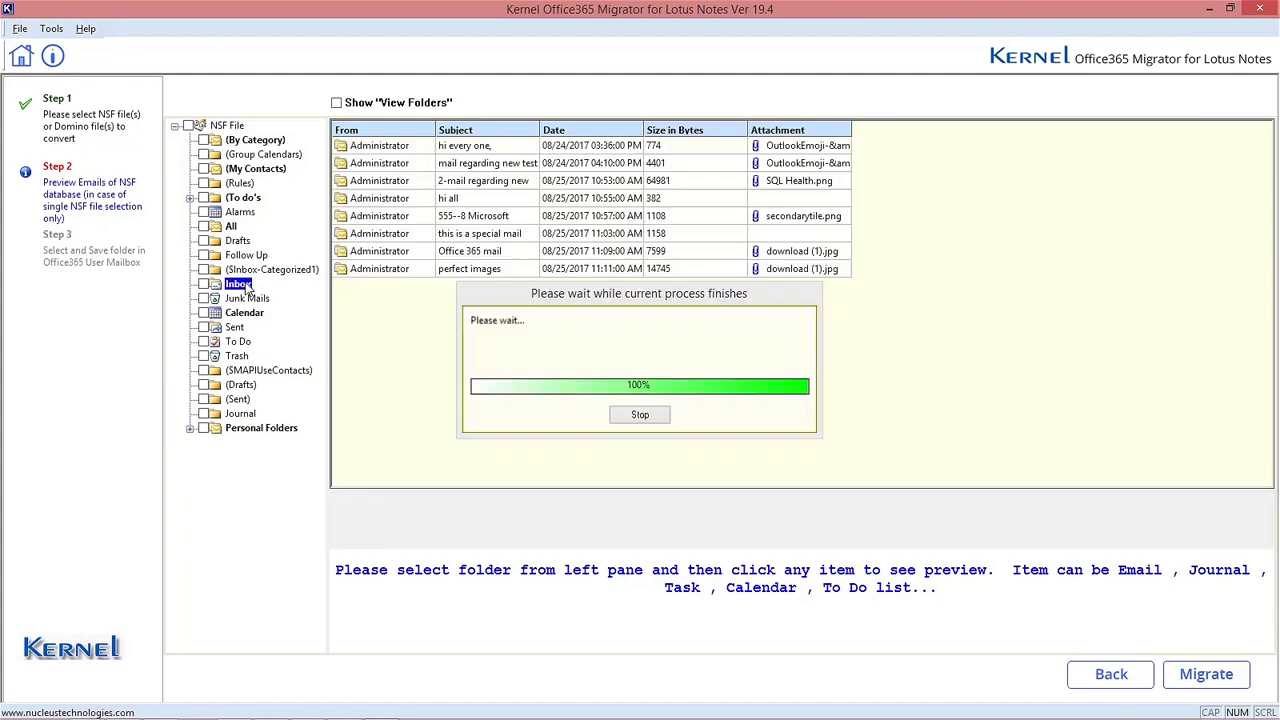
{"action": "left_click", "coordinate": [368, 270]}
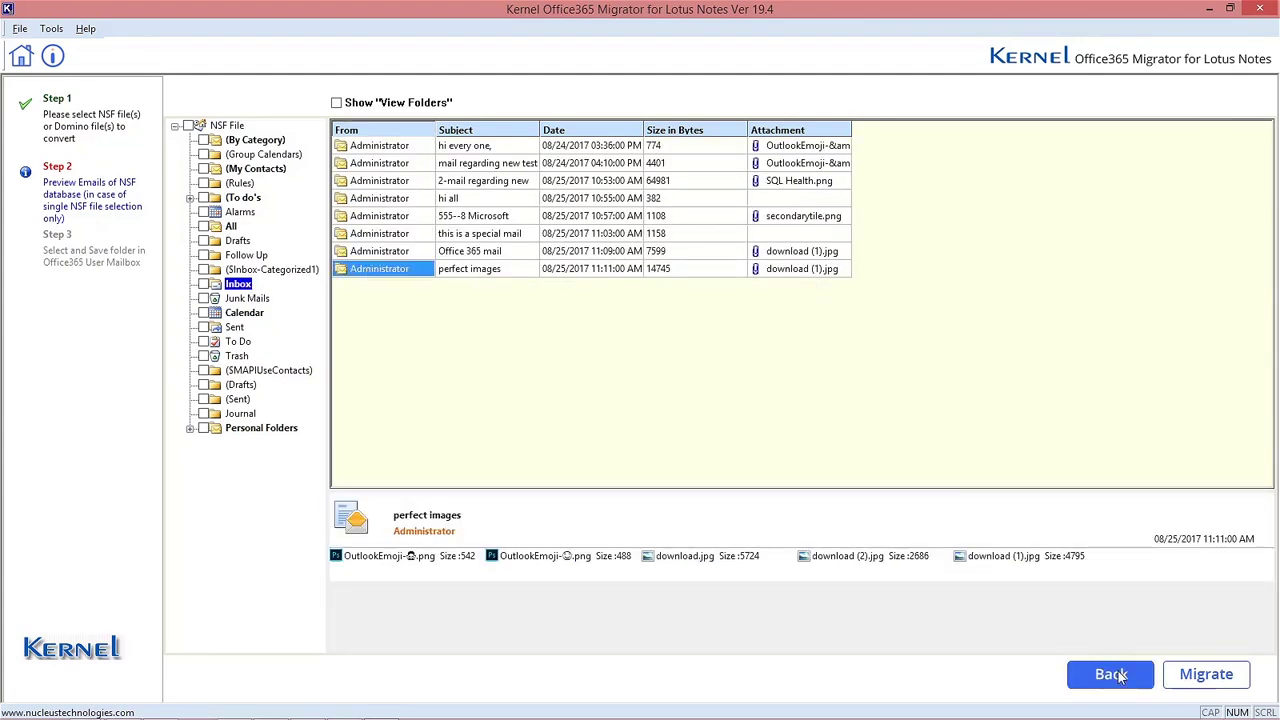
{"action": "left_click", "coordinate": [1120, 676]}
Step: Preview Automation.nsf's Inbox message '555--8 Microsoft', then select all three NSF files
{"action": "left_click", "coordinate": [381, 166]}
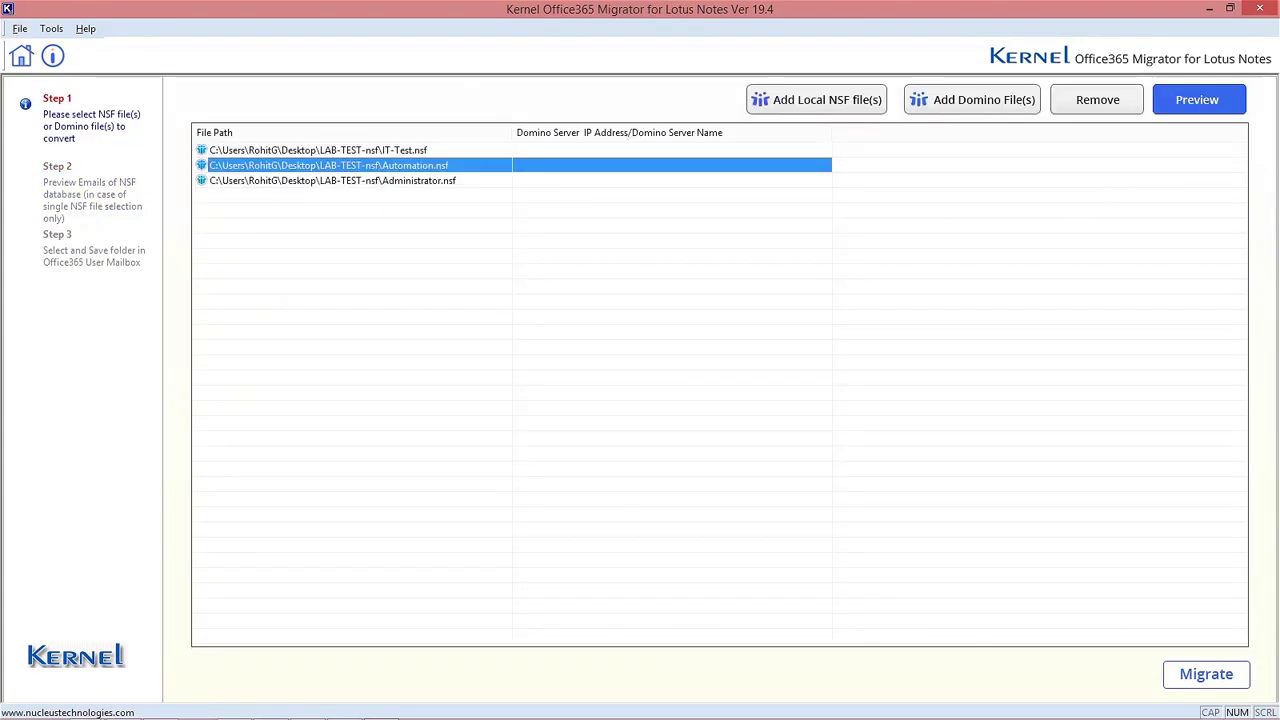
{"action": "left_click", "coordinate": [1181, 103]}
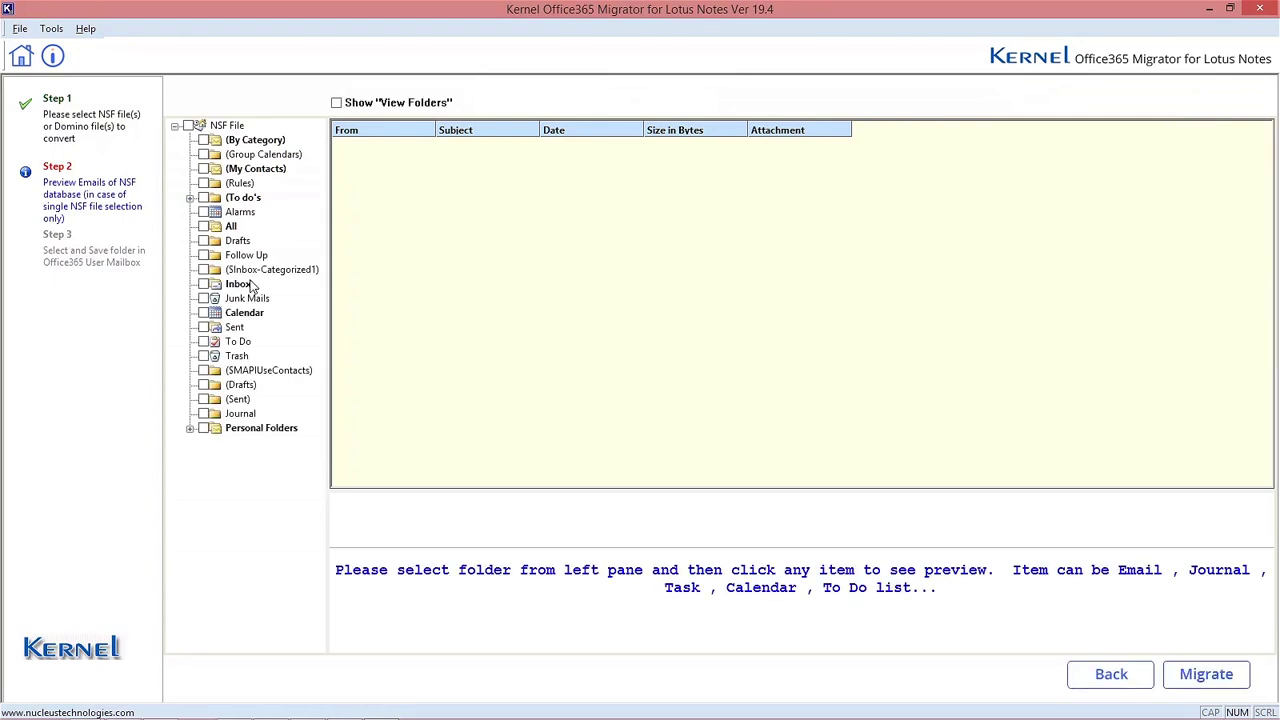
{"action": "left_click", "coordinate": [250, 284]}
{"action": "left_click", "coordinate": [355, 222]}
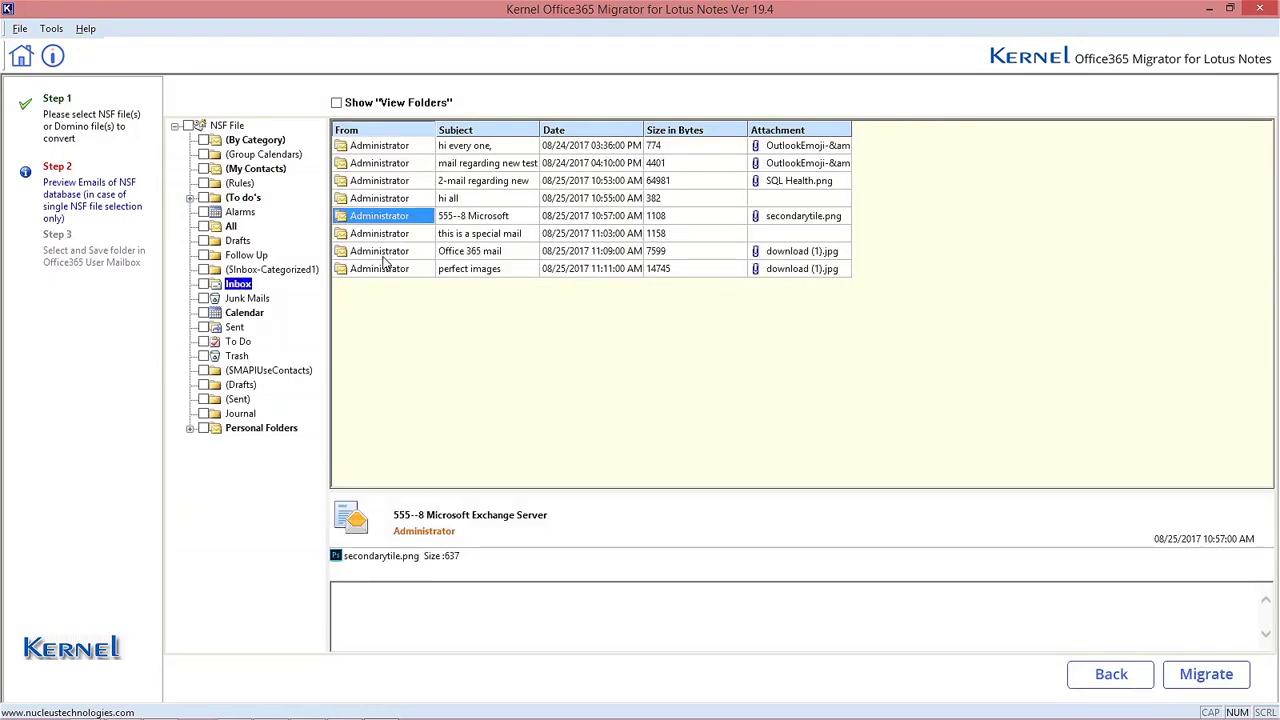
{"action": "left_click", "coordinate": [1098, 670]}
{"action": "left_click", "coordinate": [383, 150]}
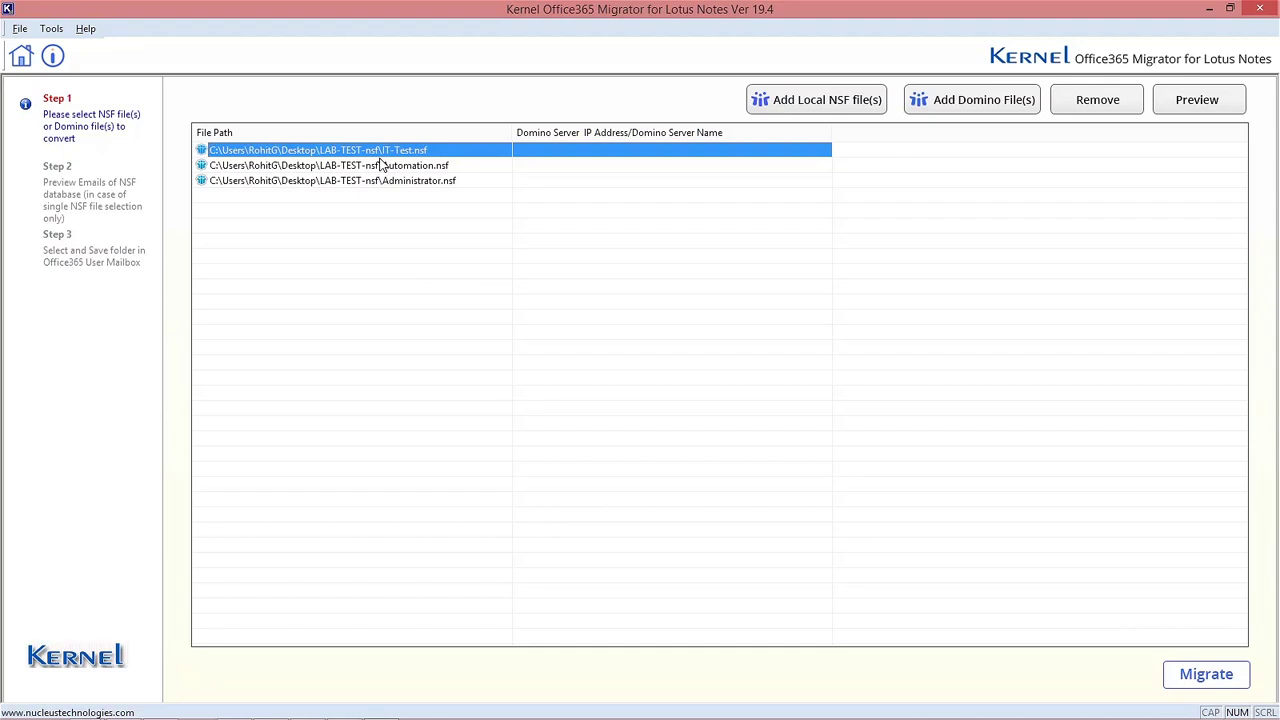
{"action": "left_click", "coordinate": [392, 182], "text": "shift"}
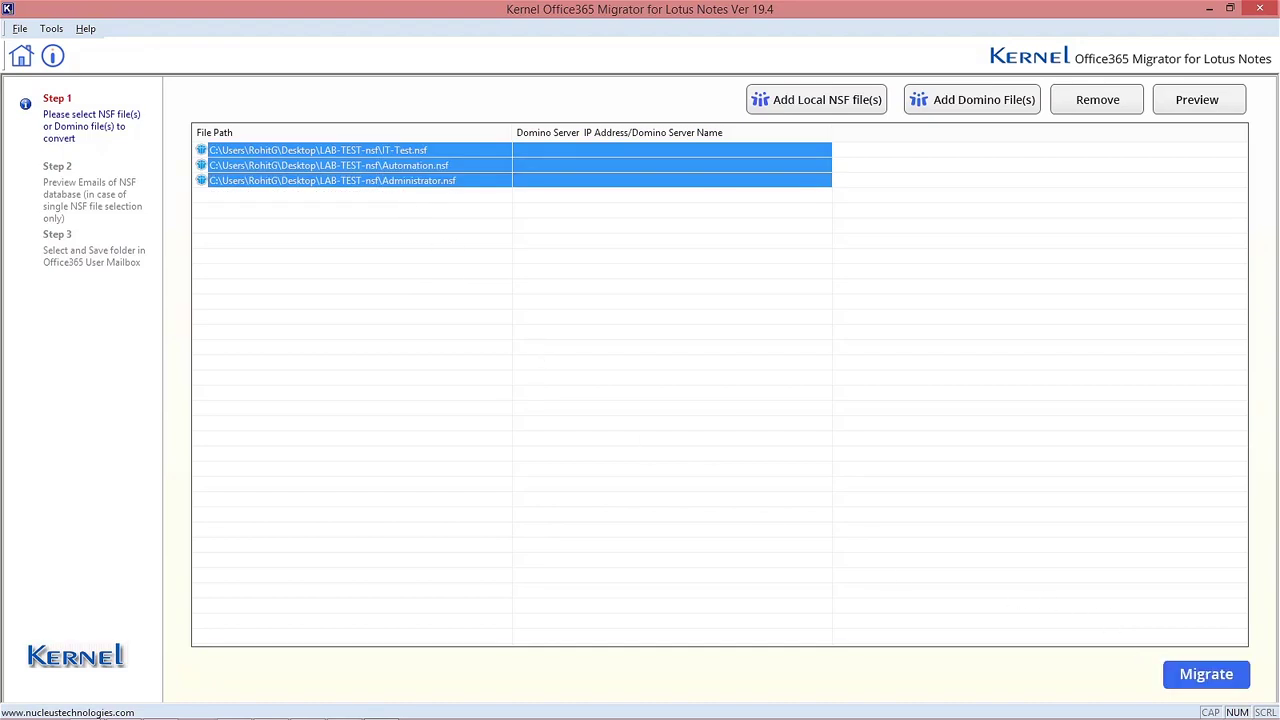
Step: Choose Multiple Mailboxes, enter the administrator's user ID and password, grant Impersonation Rights, and submit
{"action": "left_click", "coordinate": [1192, 674]}
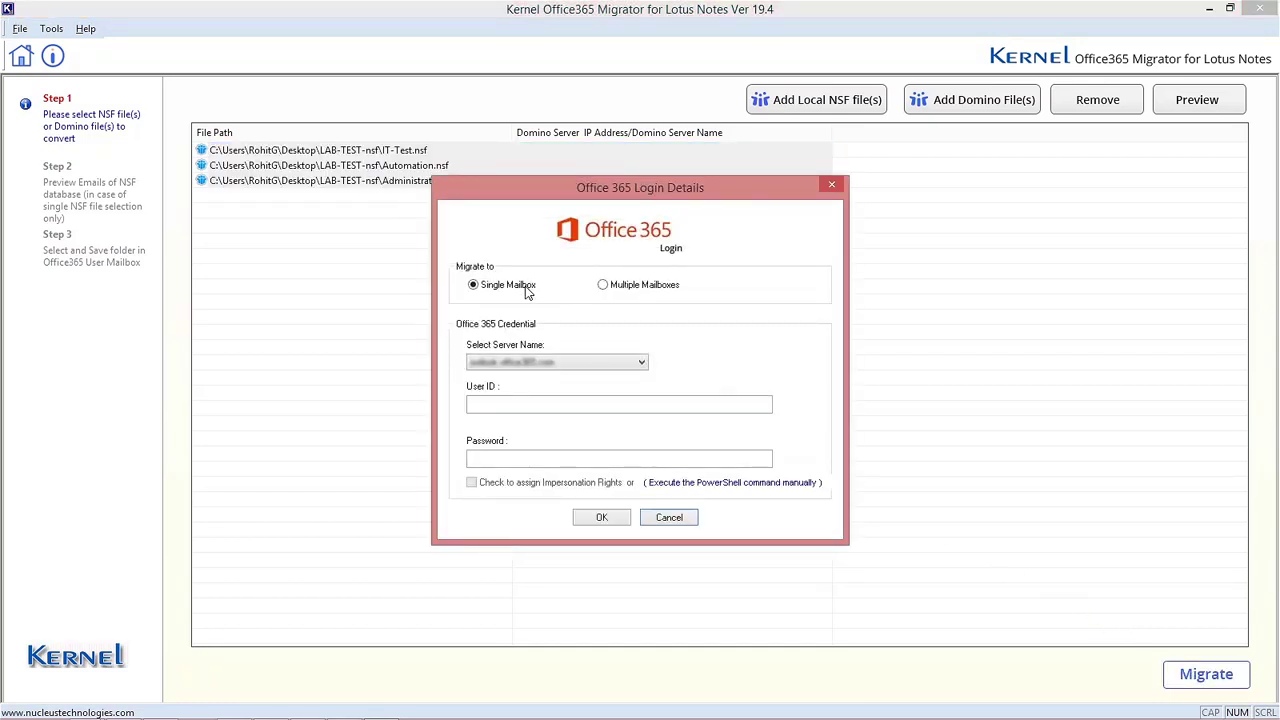
{"action": "left_click", "coordinate": [602, 286]}
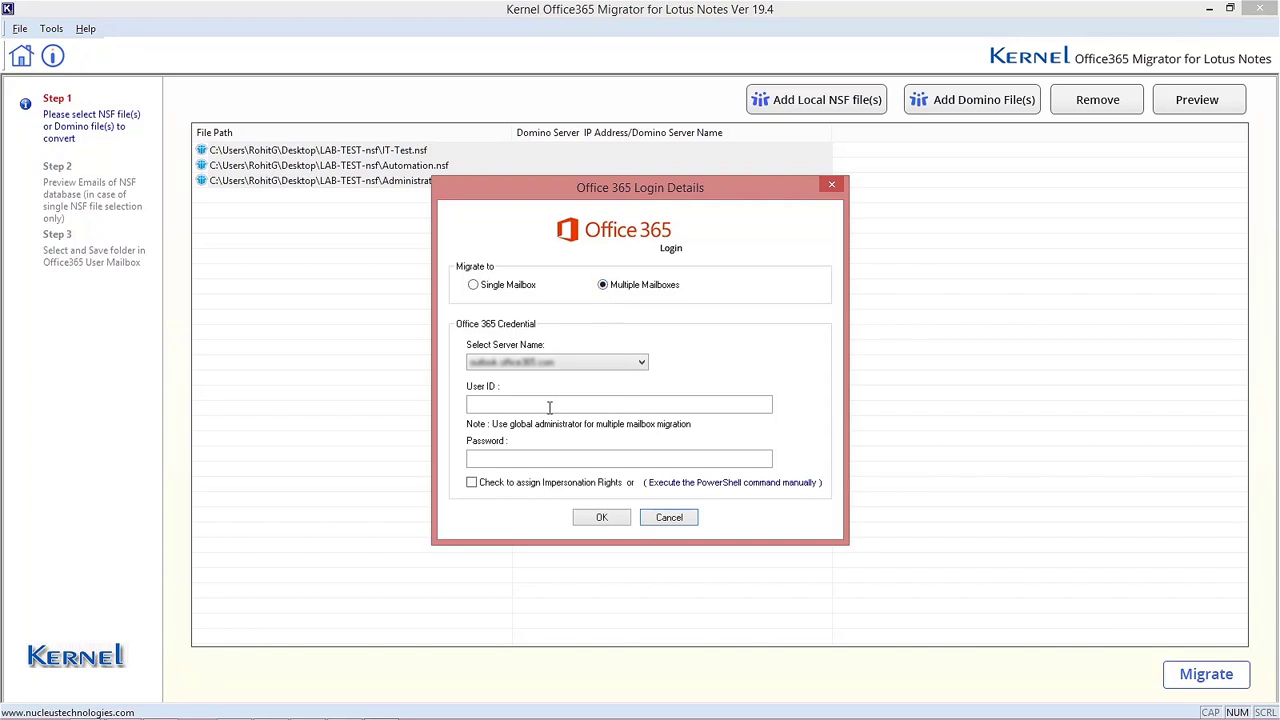
{"action": "left_click", "coordinate": [510, 405]}
{"action": "key", "text": "ctrl+v"}
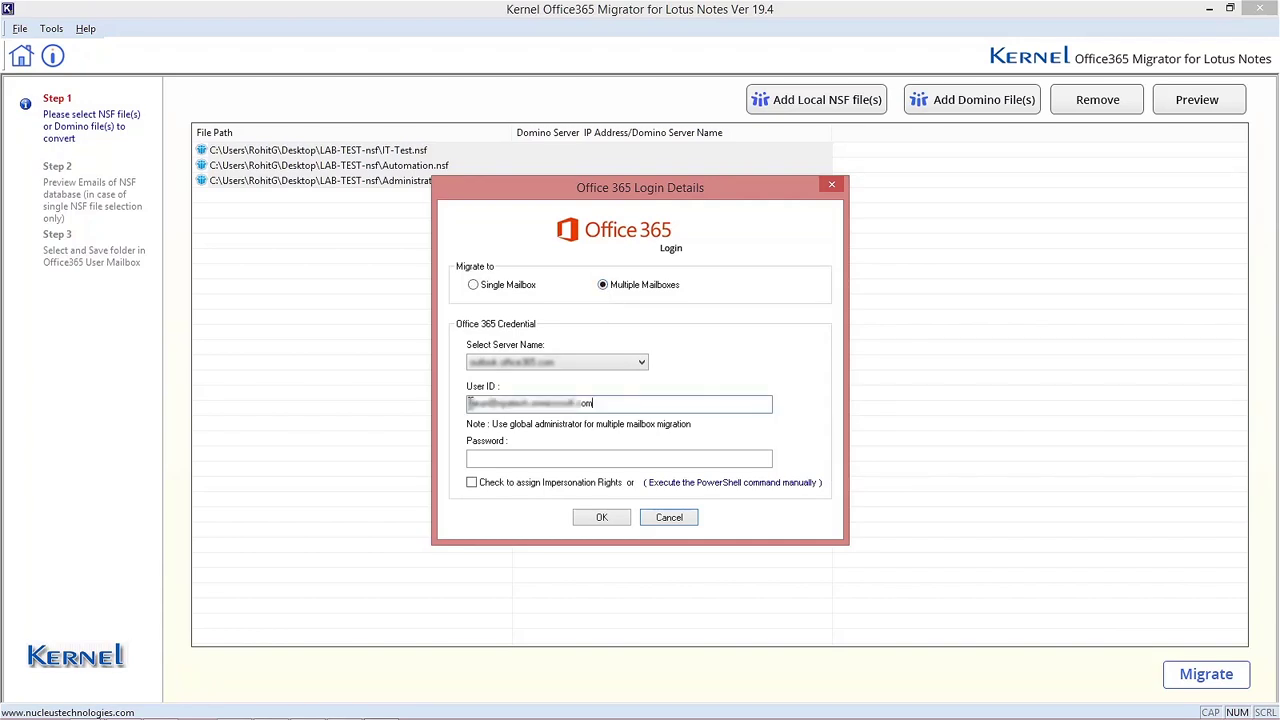
{"action": "left_click", "coordinate": [473, 458]}
{"action": "key", "text": "ctrl+v"}
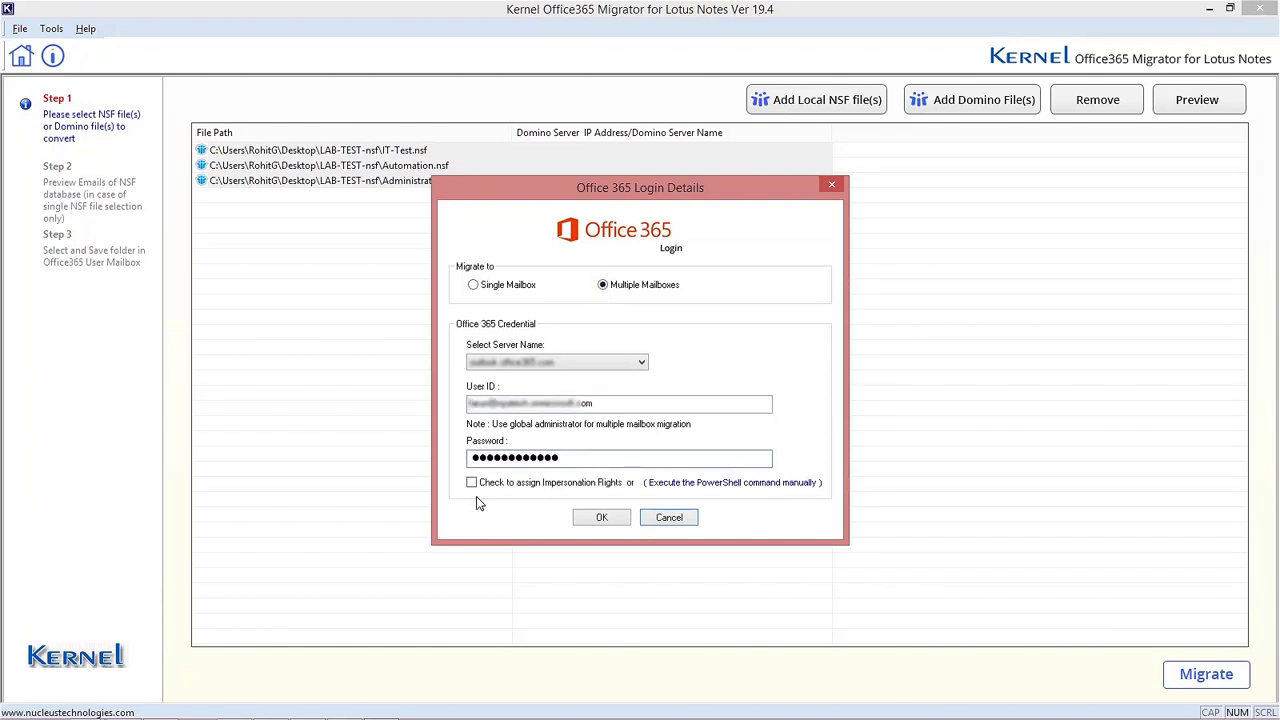
{"action": "left_click", "coordinate": [472, 484]}
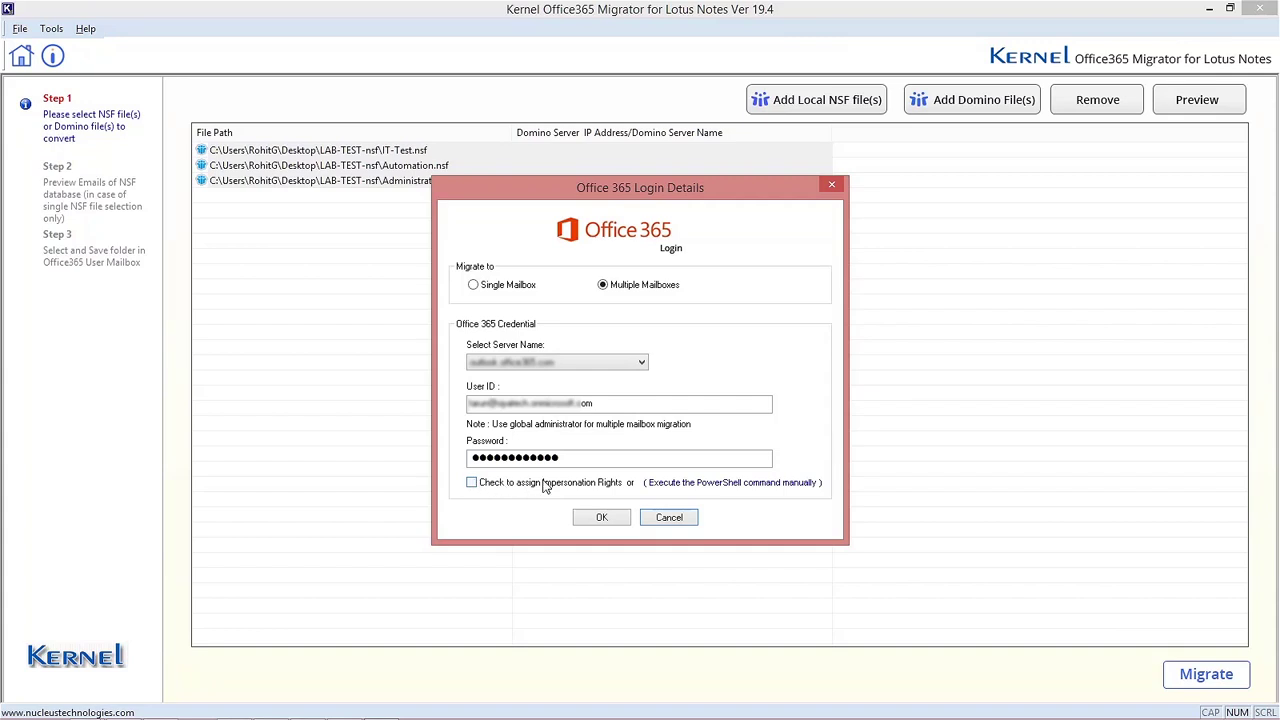
{"action": "left_click", "coordinate": [614, 518]}
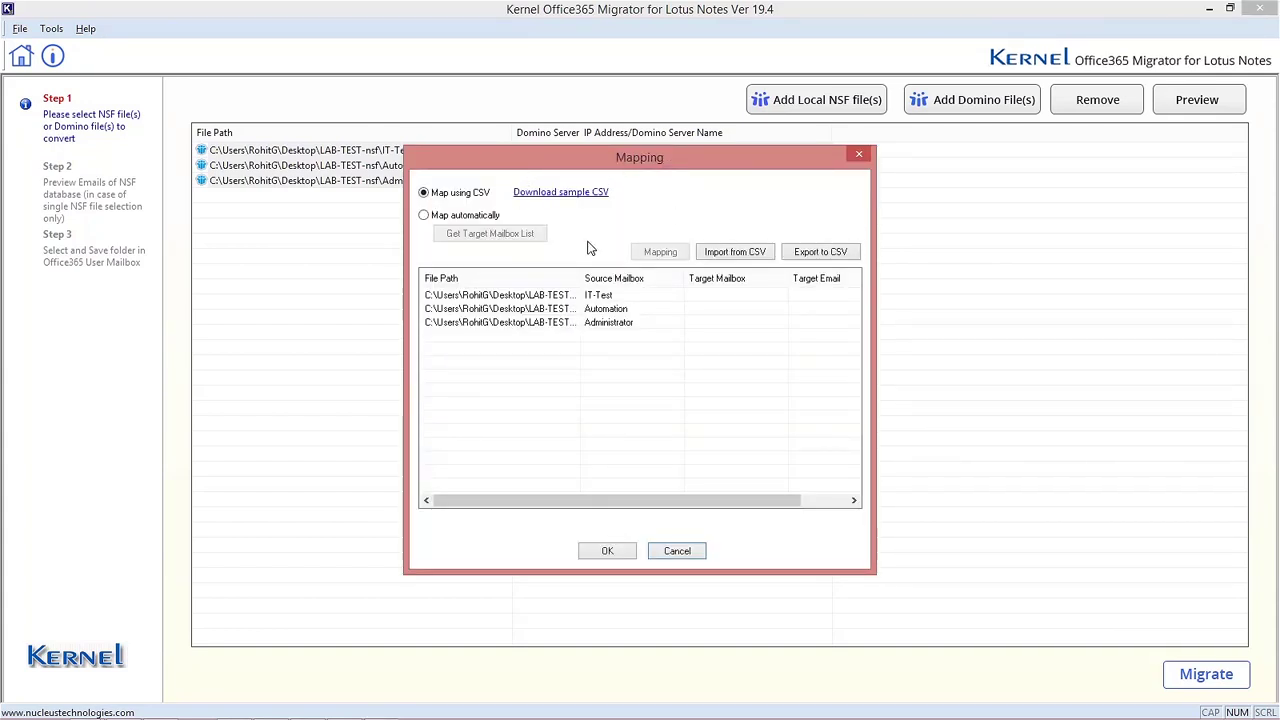
Step: Choose automatic mapping, fetch the target mailbox list, and map IT-Test to the first target mailbox
{"action": "left_click", "coordinate": [425, 216]}
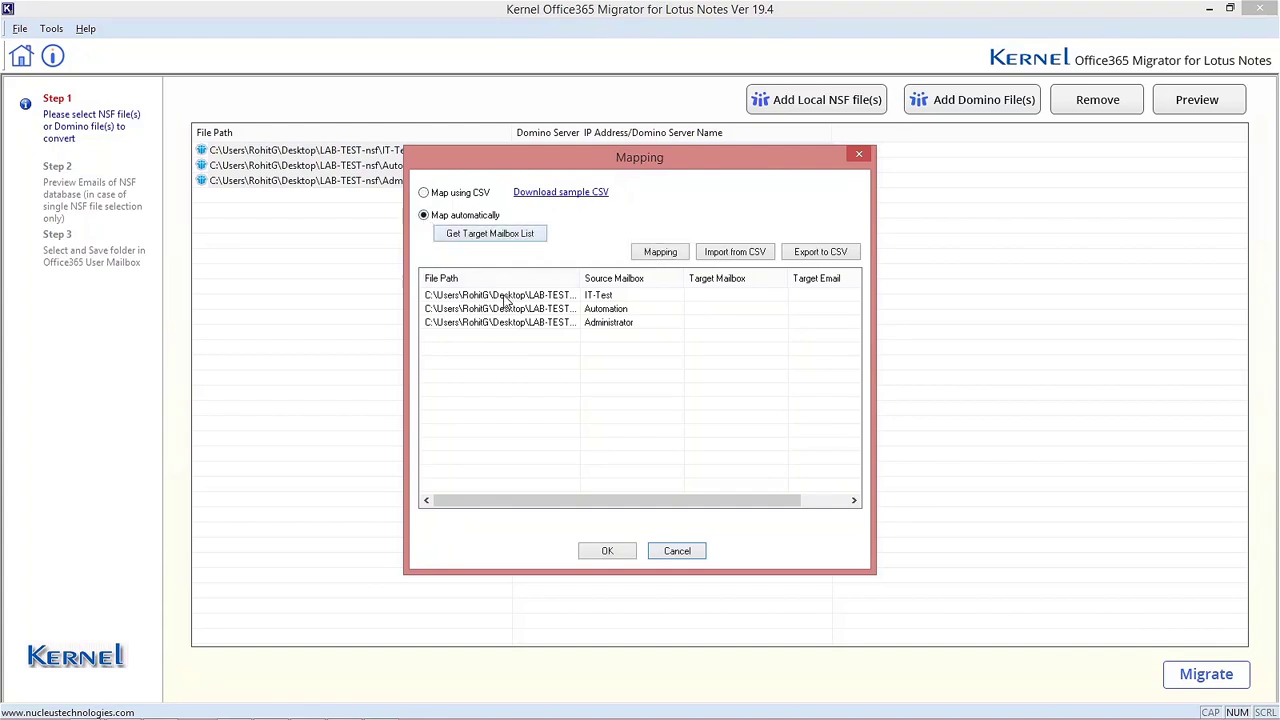
{"action": "left_click", "coordinate": [503, 236]}
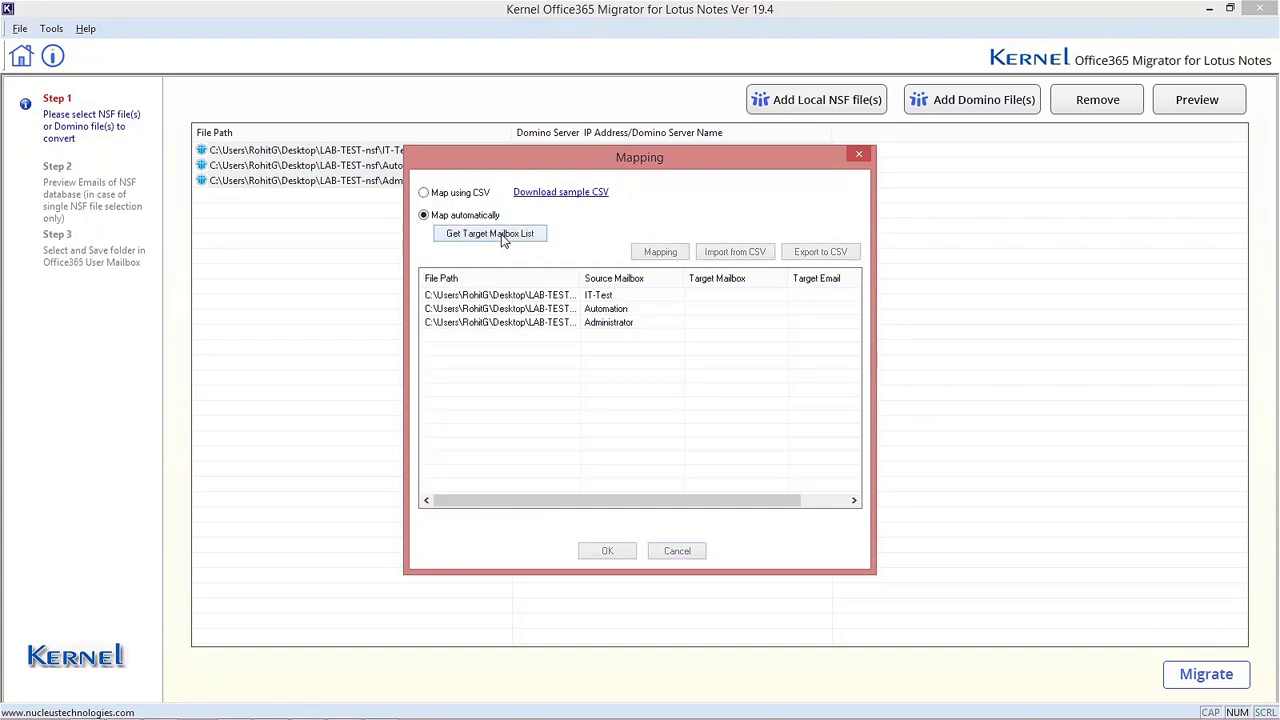
{"action": "left_click", "coordinate": [528, 300]}
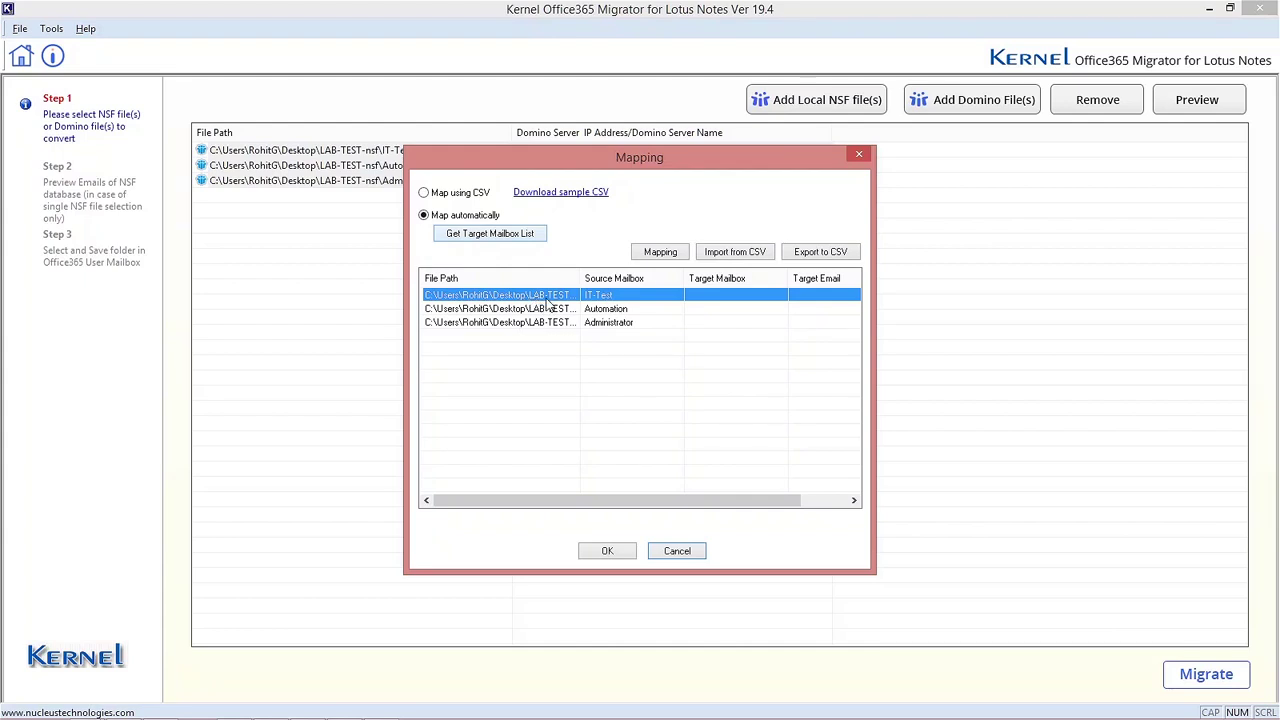
{"action": "left_click", "coordinate": [660, 252]}
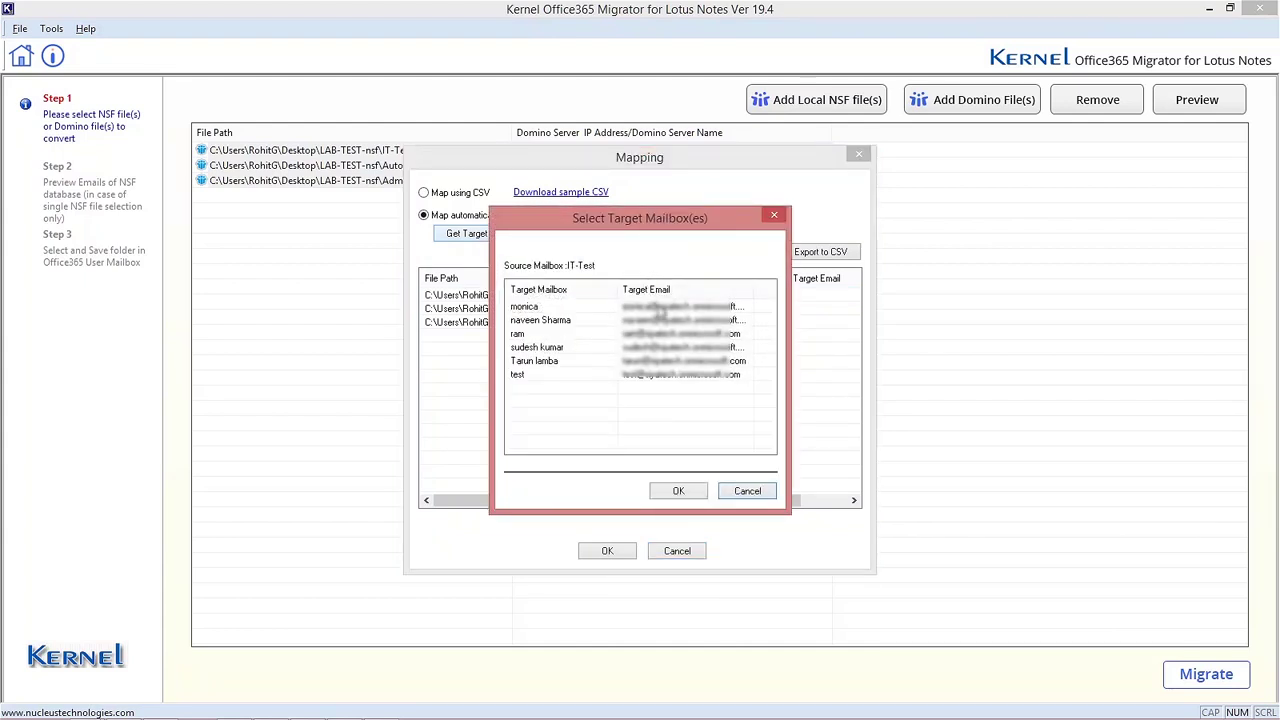
{"action": "left_click", "coordinate": [660, 309]}
{"action": "left_click", "coordinate": [678, 490]}
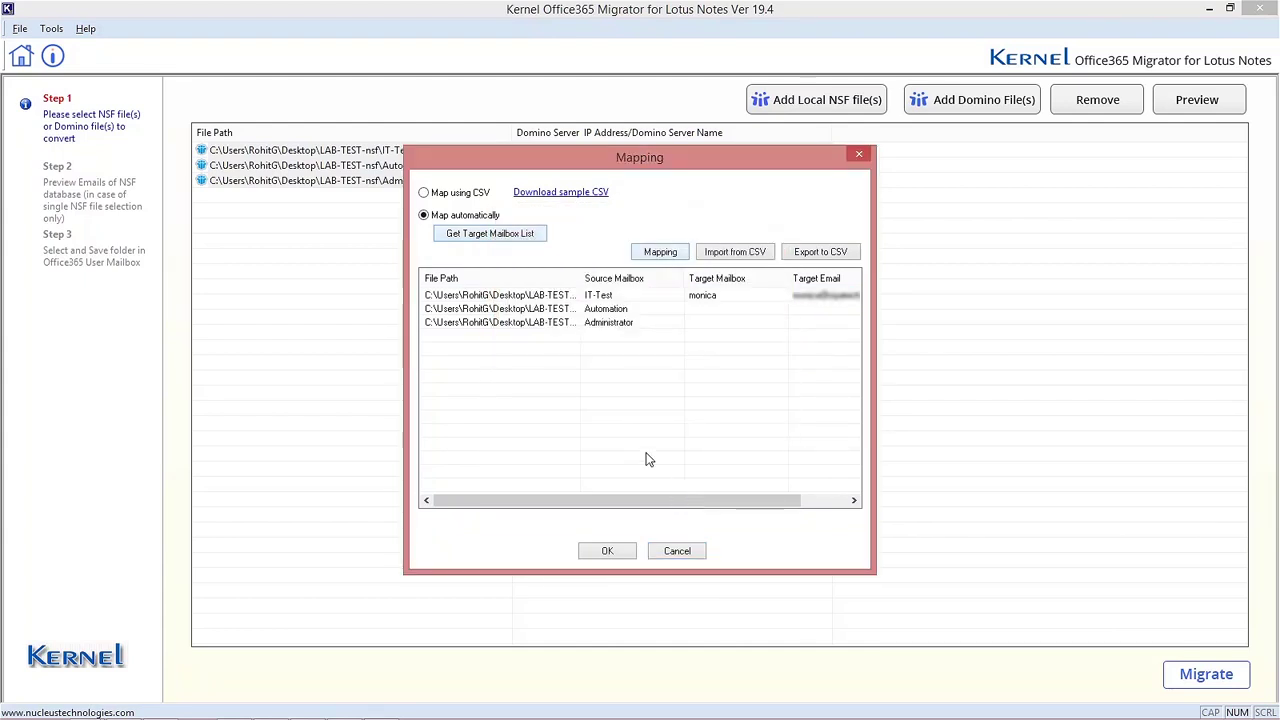
Step: Map Automation and Administrator to the second and third target mailboxes and accept the mapping
{"action": "left_click", "coordinate": [535, 308]}
{"action": "left_click", "coordinate": [658, 252]}
{"action": "left_click", "coordinate": [646, 320]}
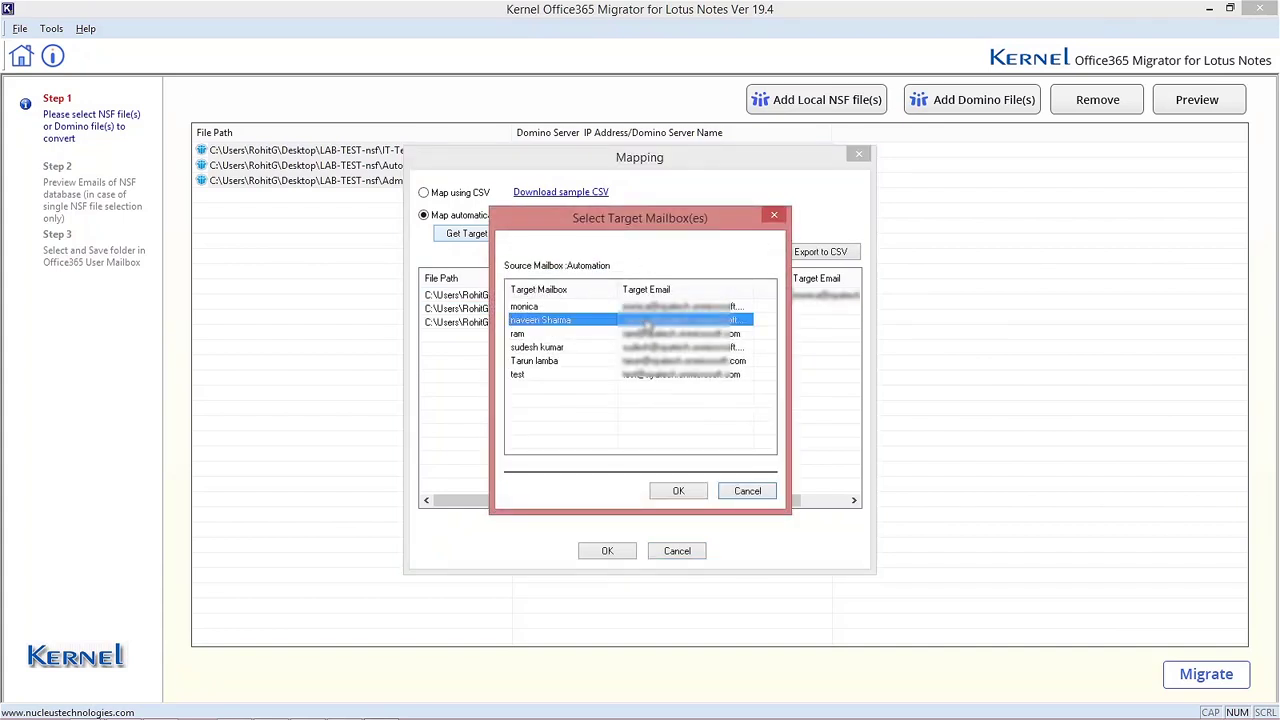
{"action": "left_click", "coordinate": [678, 490]}
{"action": "left_click", "coordinate": [640, 322]}
{"action": "left_click", "coordinate": [658, 252]}
{"action": "left_click", "coordinate": [656, 334]}
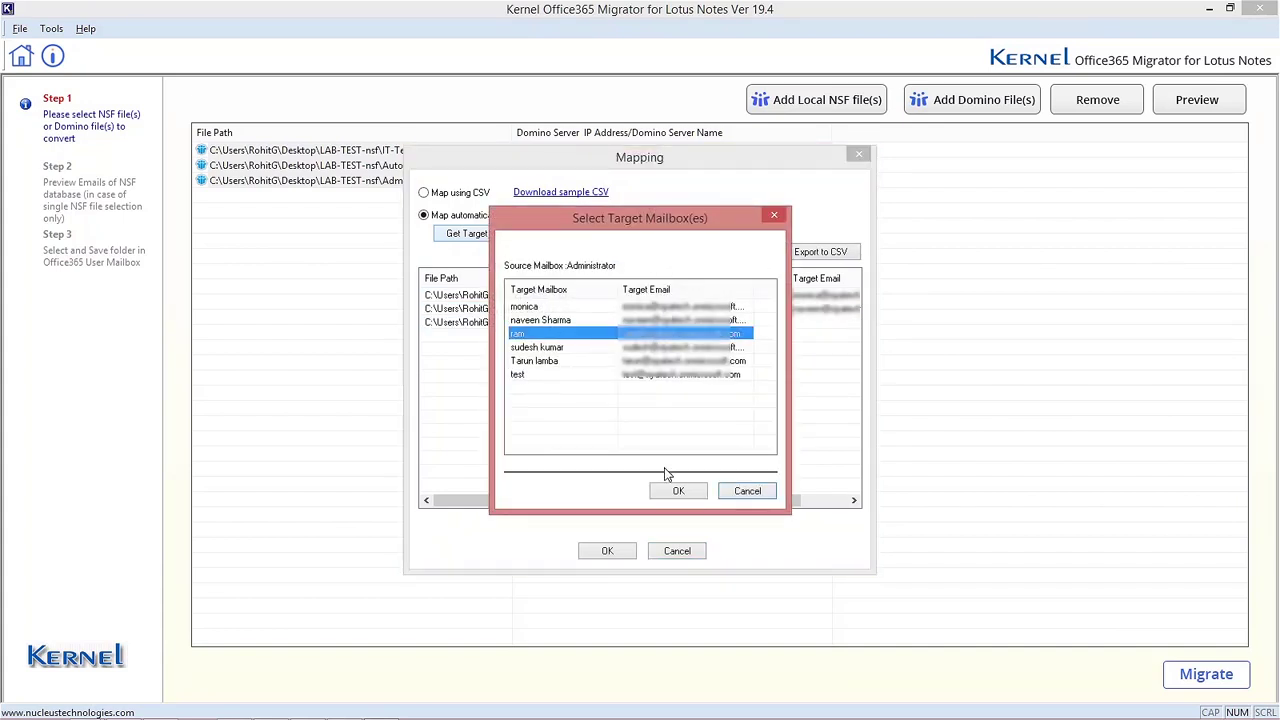
{"action": "left_click", "coordinate": [678, 490]}
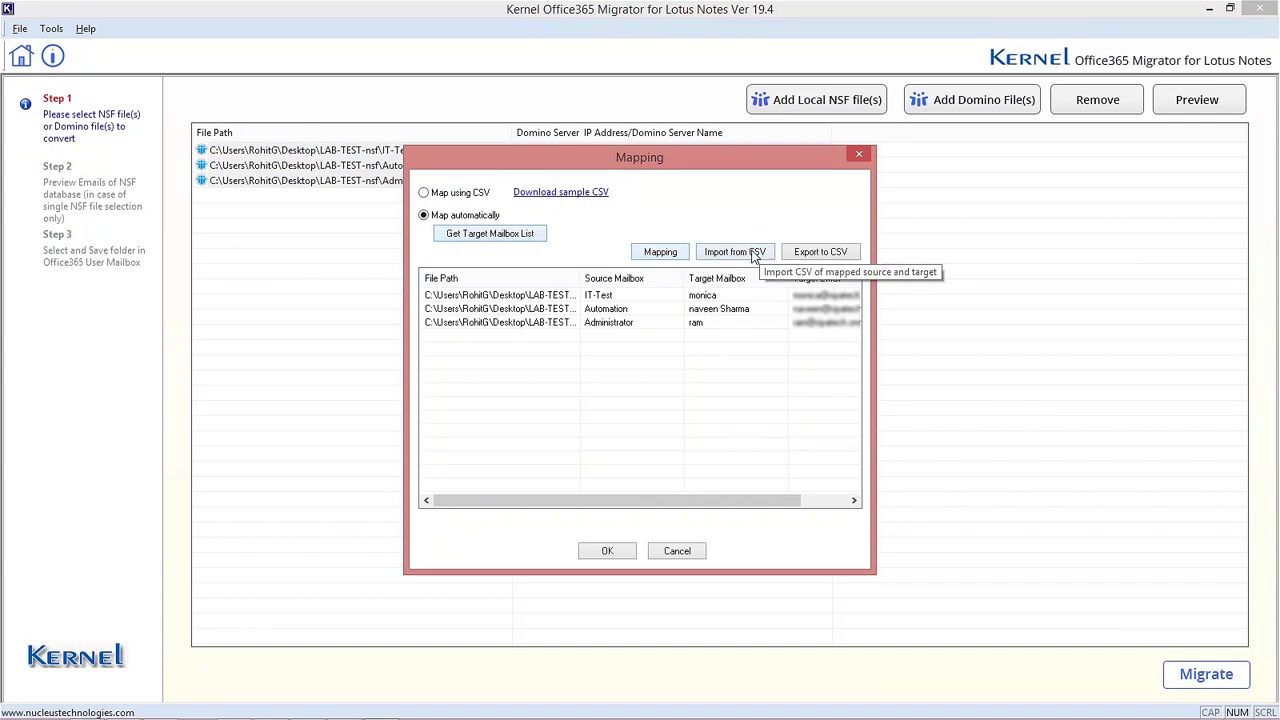
{"action": "left_click", "coordinate": [619, 552]}
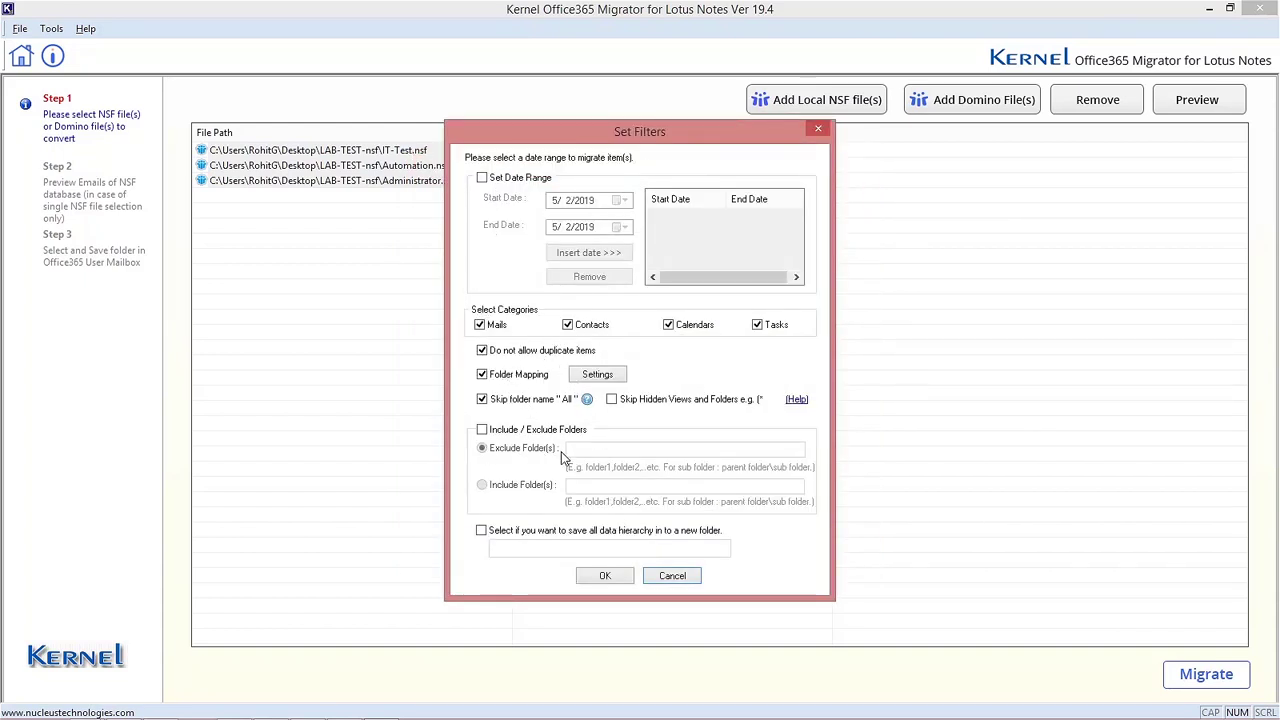
Step: Accept the default filters, save in best-quality RTF marked unread, and dismiss Saving Complete
{"action": "left_click", "coordinate": [606, 577]}
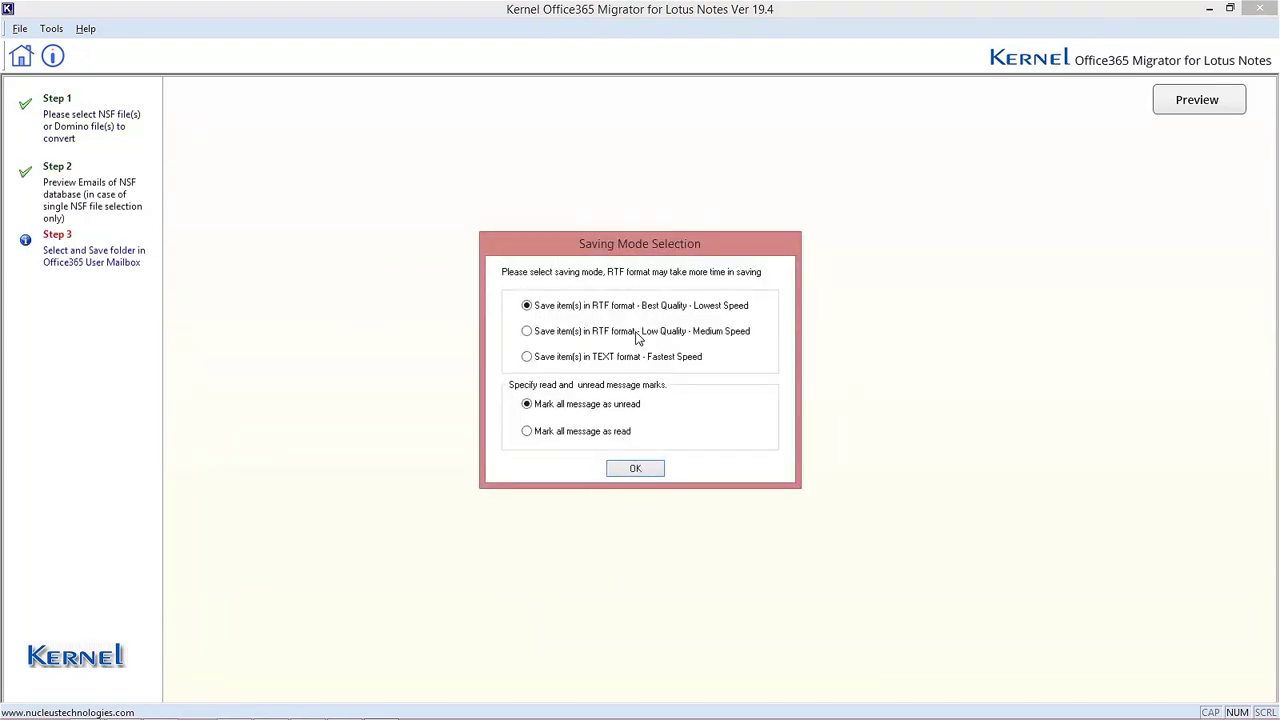
{"action": "left_click", "coordinate": [634, 470]}
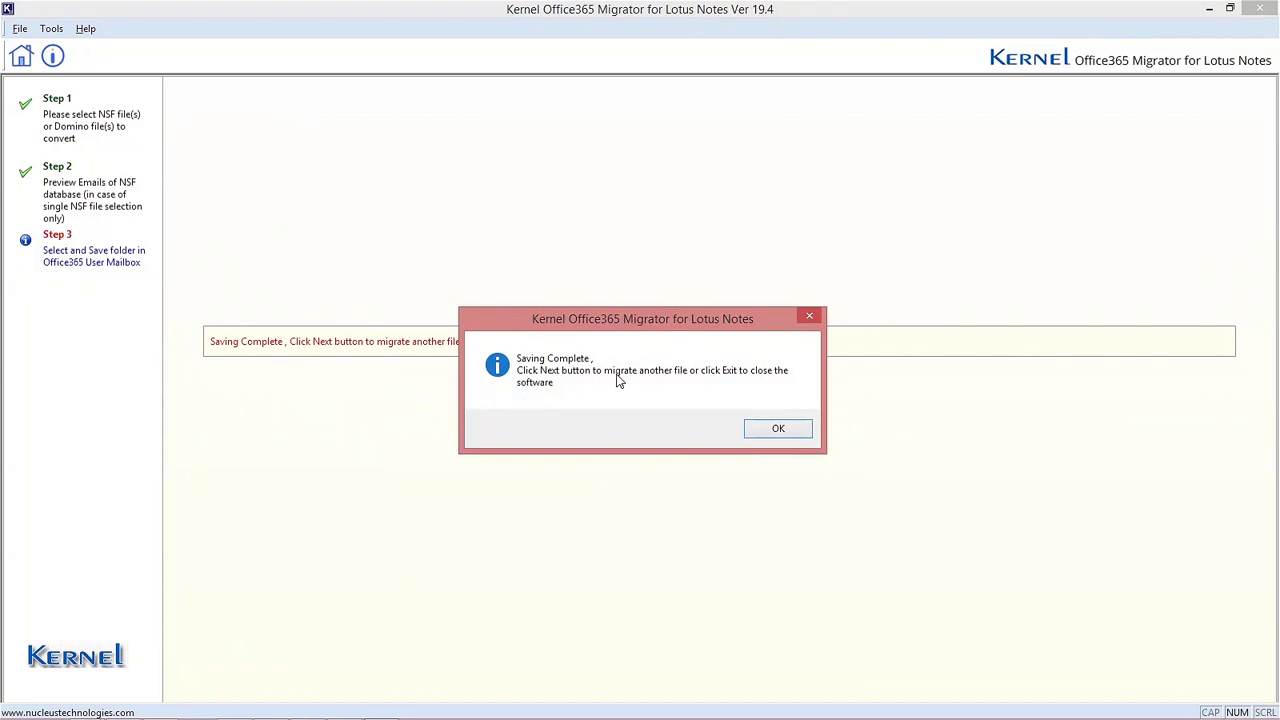
{"action": "left_click", "coordinate": [767, 430]}
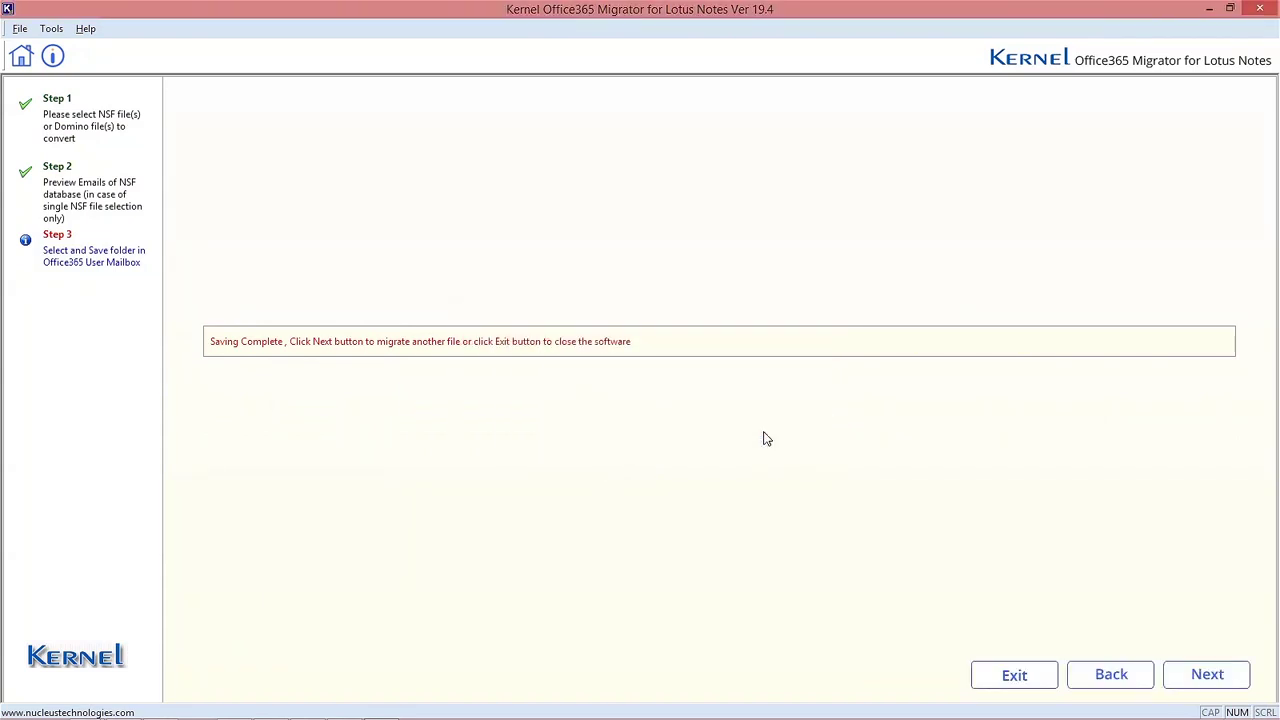